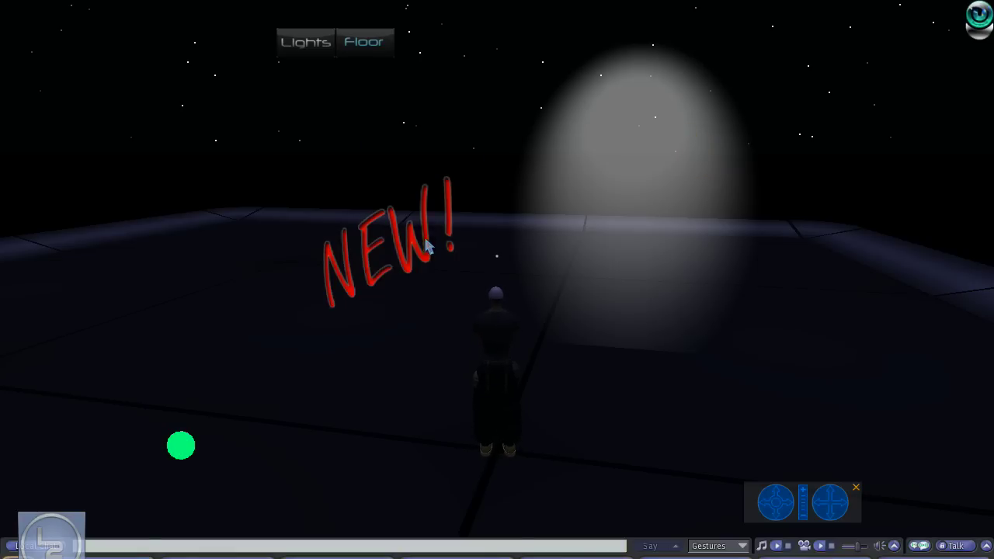
Step: Inspect the texture settings of the red NEW! sign and the spotlight glow object, and close the editor
{"action": "left_click_drag", "start_coordinate": [424, 238], "coordinate": [424, 239]}
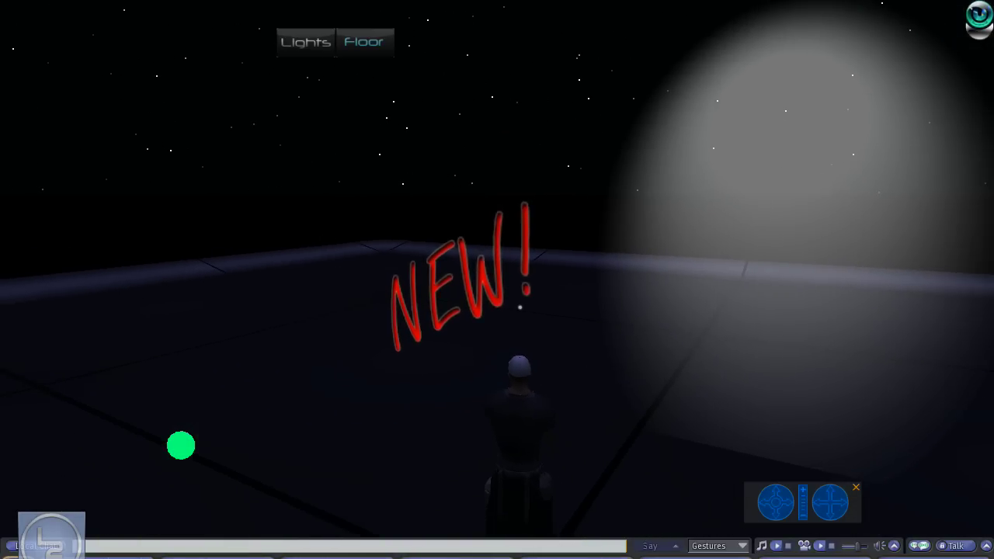
{"action": "right_click", "coordinate": [498, 287]}
{"action": "left_click", "coordinate": [509, 300]}
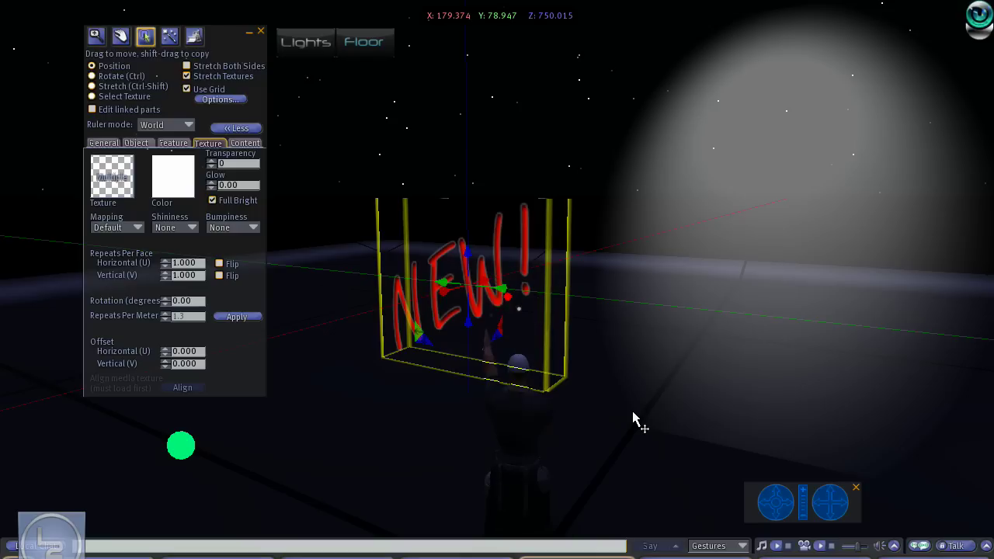
{"action": "left_click", "coordinate": [716, 286]}
{"action": "left_click_drag", "start_coordinate": [739, 275], "coordinate": [493, 273]}
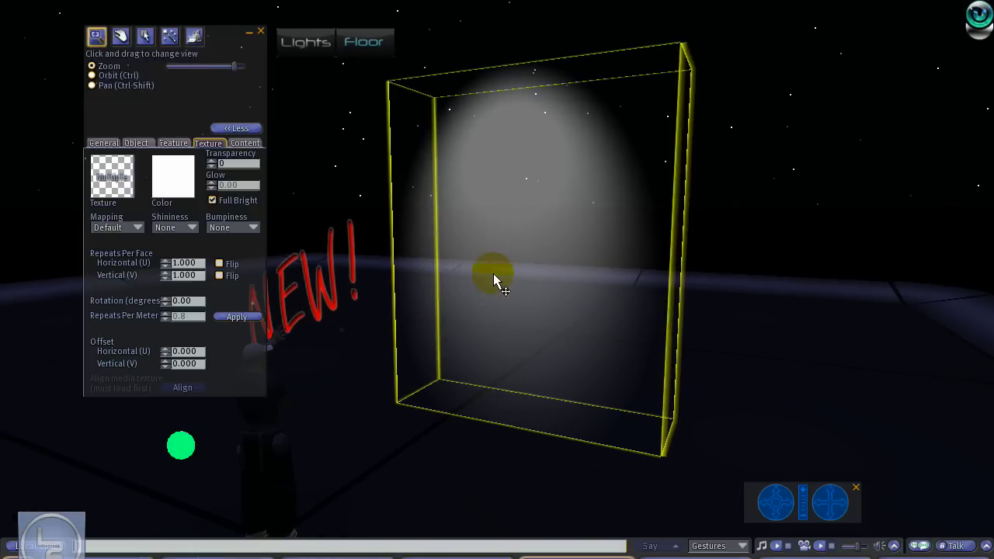
{"action": "left_click", "coordinate": [261, 32]}
{"action": "left_click_drag", "start_coordinate": [451, 306], "coordinate": [450, 304]}
{"action": "left_click_drag", "start_coordinate": [242, 264], "coordinate": [242, 264]}
{"action": "left_click_drag", "start_coordinate": [675, 273], "coordinate": [497, 278]}
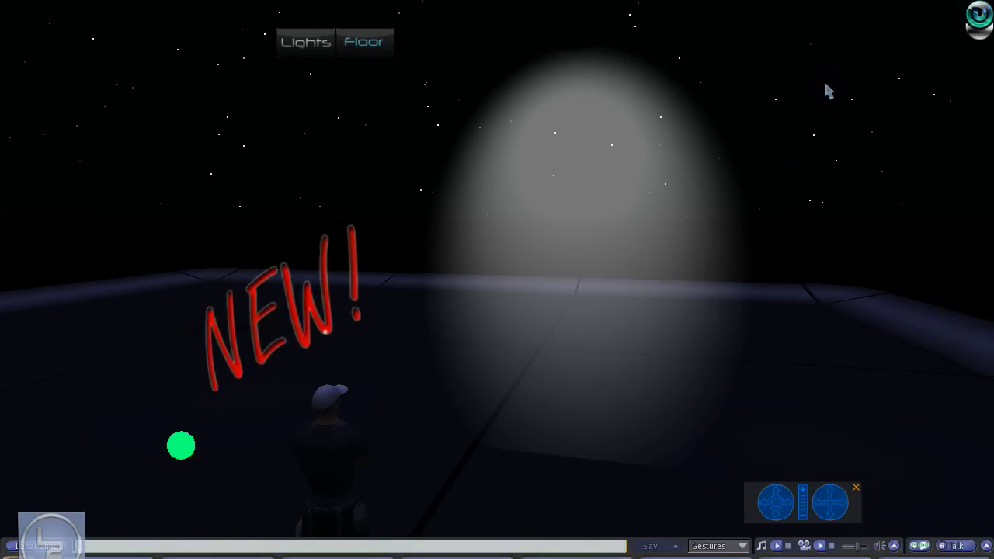
Step: Switch to Photoshop and close the Fade Alpha test.tga and Untitled-2 documents
{"action": "key", "text": "alt+Tab"}
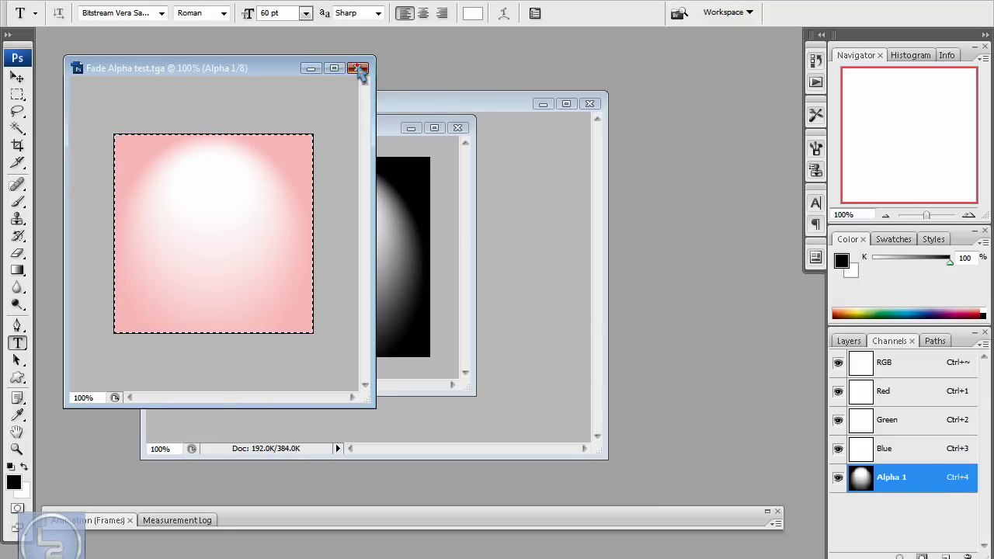
{"action": "left_click", "coordinate": [358, 68]}
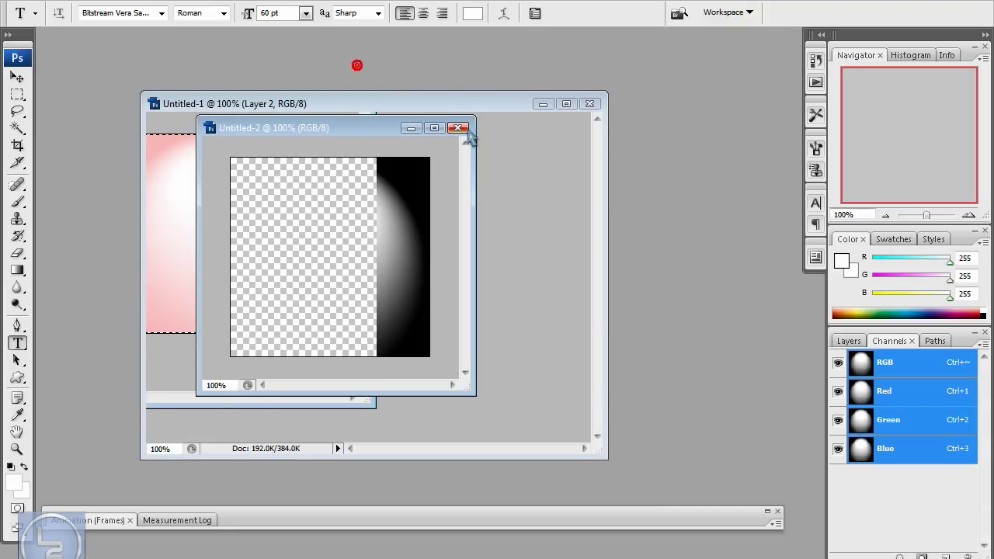
{"action": "left_click", "coordinate": [458, 127]}
Step: Create a 256 x 256 pixel RGB document with a transparent background and enlarge its window around the canvas
{"action": "left_click", "coordinate": [528, 214]}
{"action": "key", "text": "ctrl+v"}
{"action": "key", "text": "ctrl+n"}
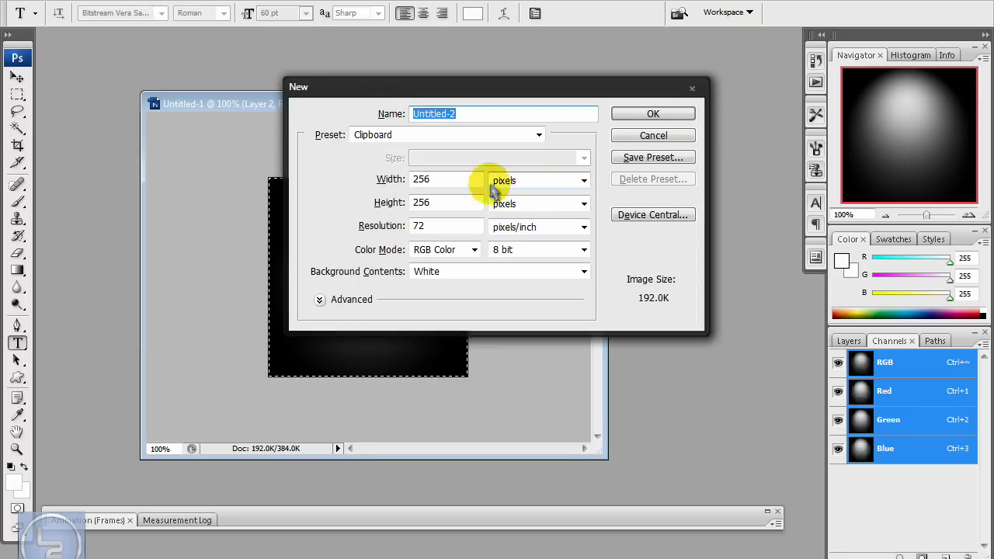
{"action": "left_click", "coordinate": [497, 272]}
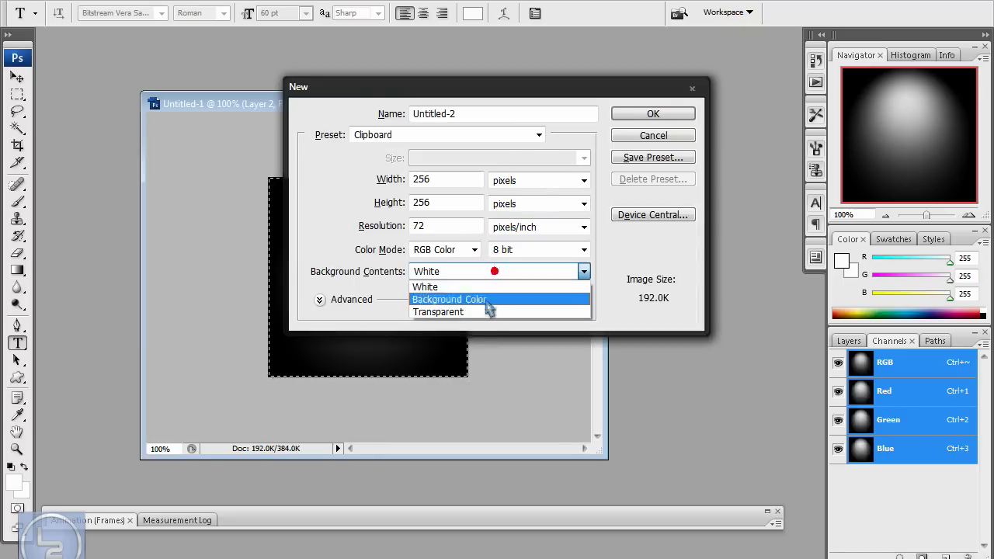
{"action": "left_click", "coordinate": [479, 313]}
{"action": "left_click", "coordinate": [638, 114]}
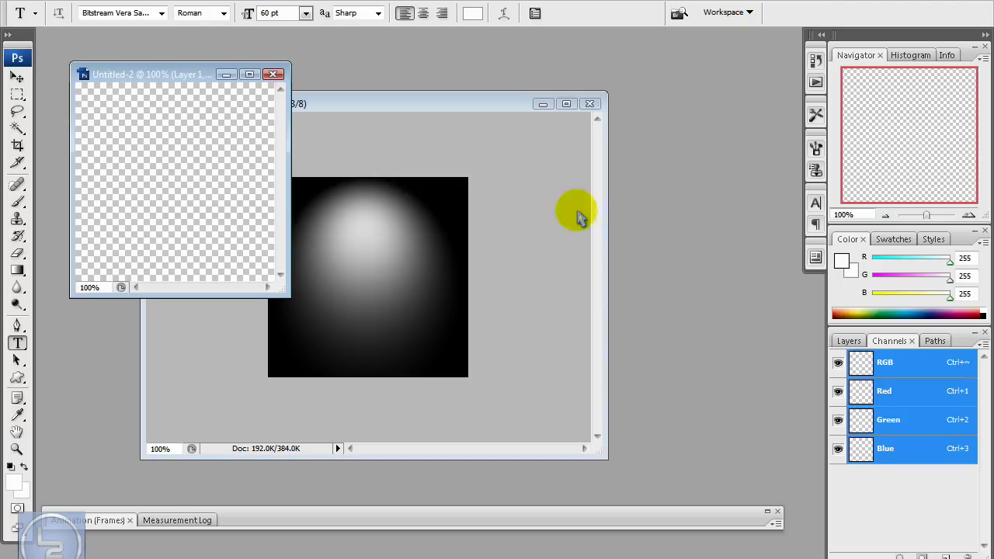
{"action": "left_click_drag", "start_coordinate": [282, 289], "coordinate": [371, 373]}
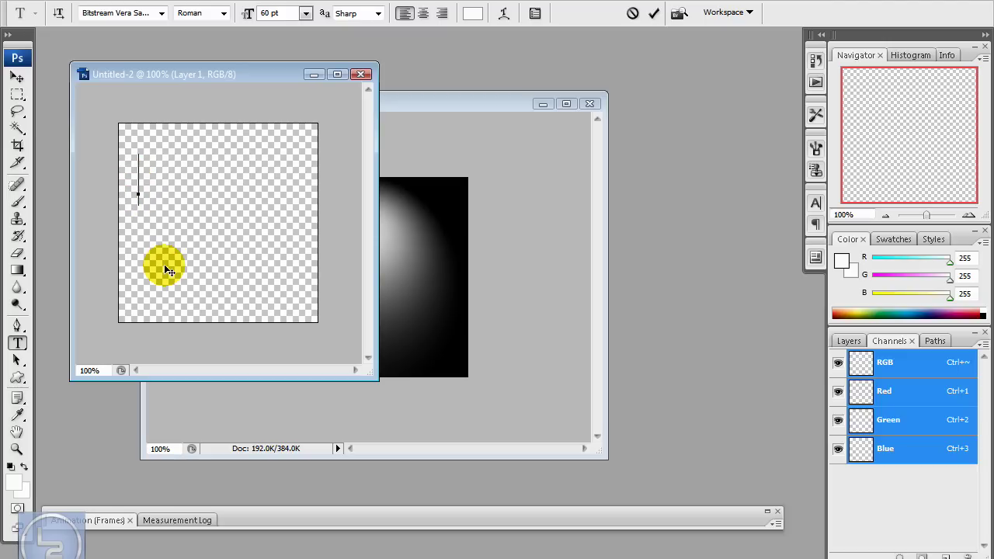
Step: Add the text "hello" to the upper part of the transparent canvas and colour it black
{"action": "type", "text": "hello"}
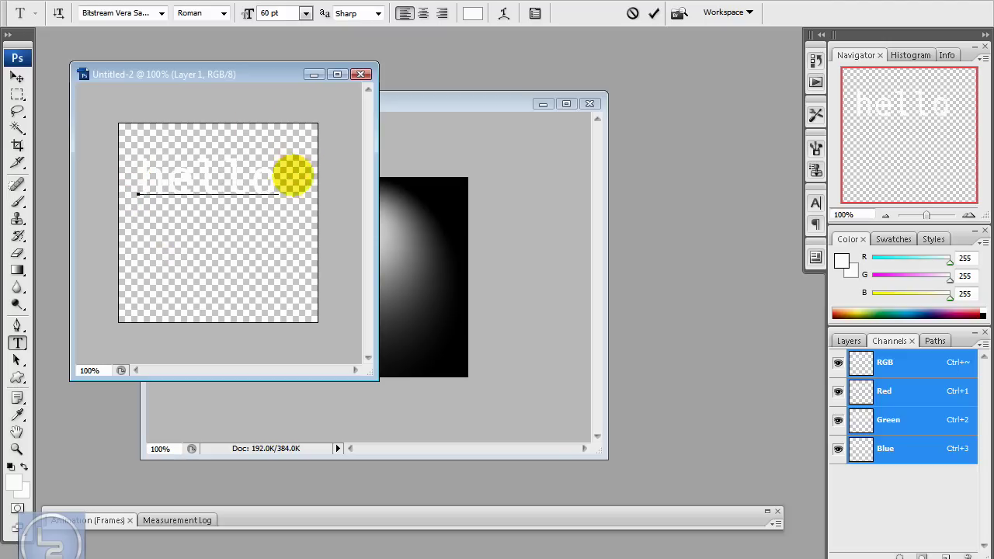
{"action": "left_click_drag", "start_coordinate": [282, 180], "coordinate": [7, 184]}
{"action": "left_click", "coordinate": [11, 480]}
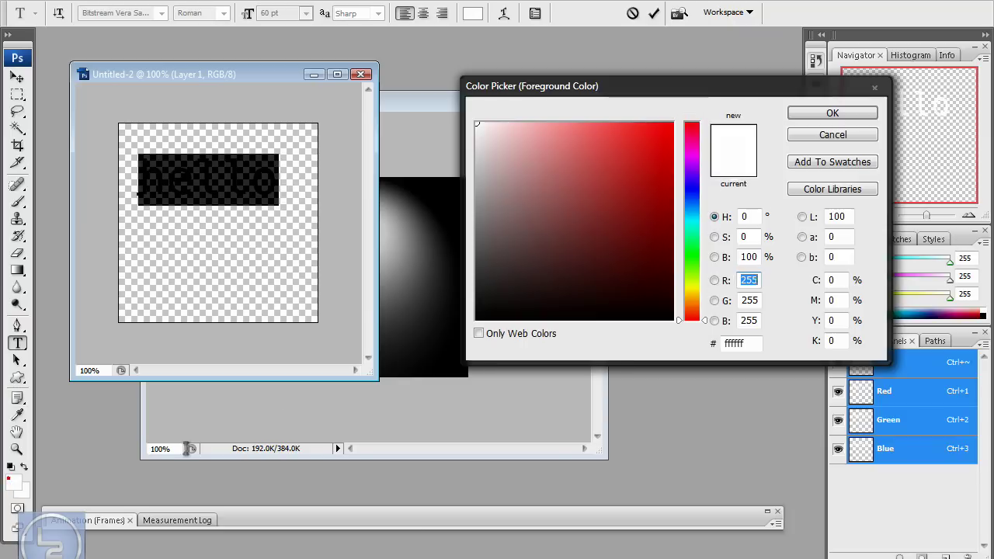
{"action": "left_click_drag", "start_coordinate": [503, 249], "coordinate": [423, 377]}
{"action": "key", "text": "Return"}
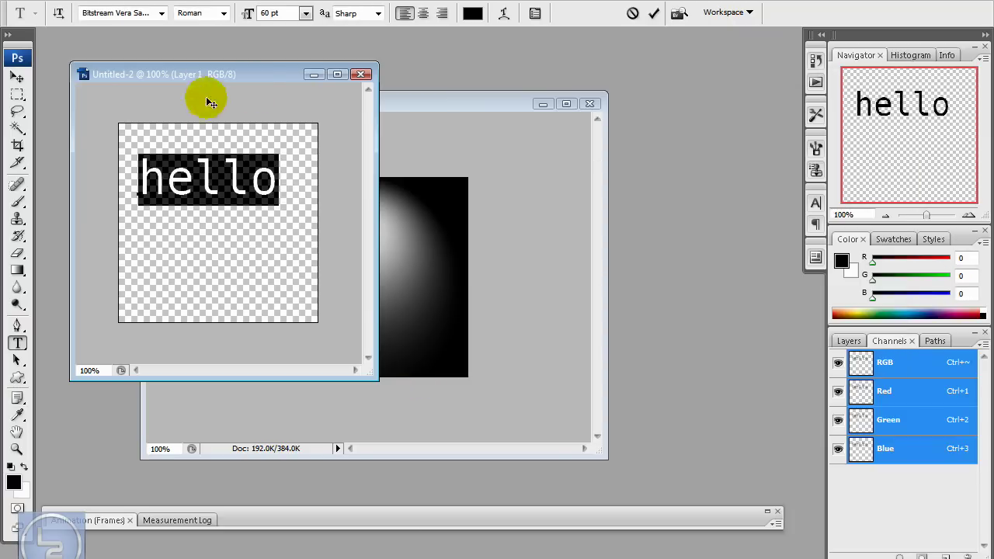
Step: Choose the 582 px curved-line brush, rasterize the hello text layer and stamp black strokes across the canvas
{"action": "left_click", "coordinate": [17, 270]}
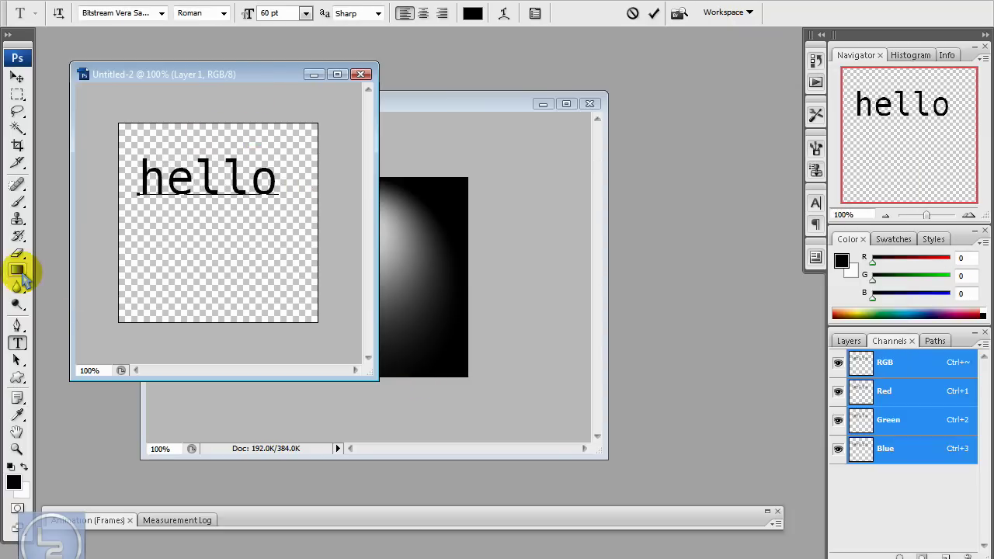
{"action": "left_click", "coordinate": [18, 200]}
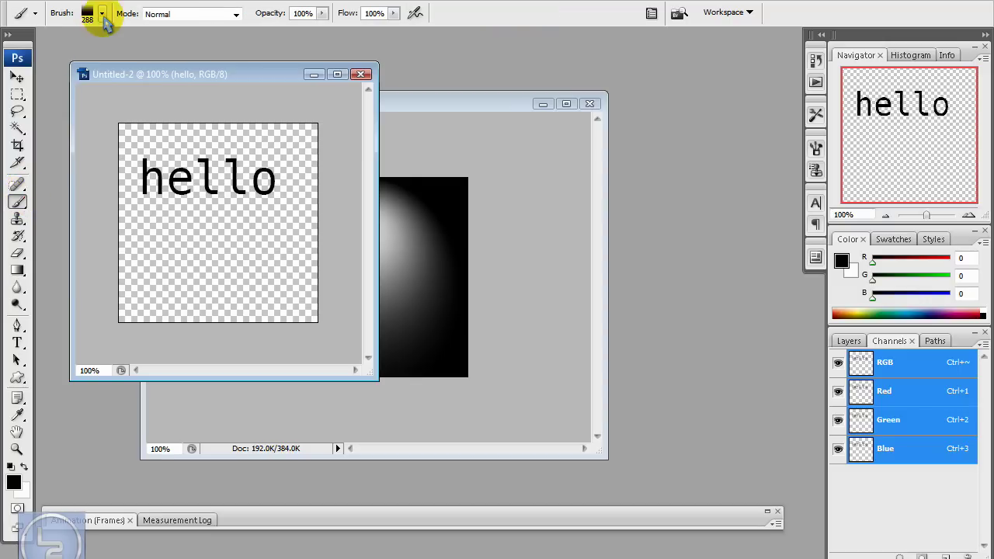
{"action": "left_click", "coordinate": [103, 15]}
{"action": "left_click_drag", "start_coordinate": [172, 153], "coordinate": [175, 189]}
{"action": "left_click", "coordinate": [154, 188]}
{"action": "left_click", "coordinate": [238, 258]}
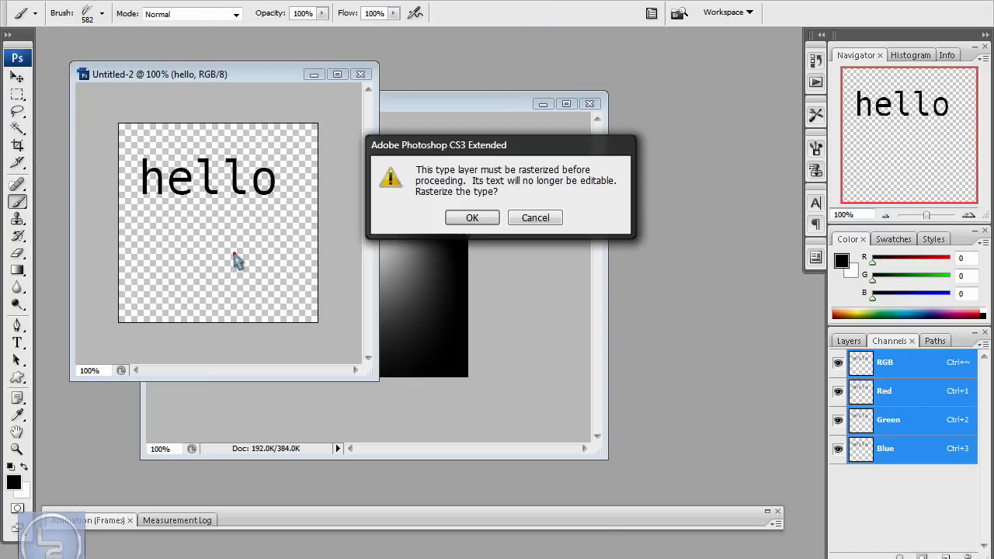
{"action": "left_click", "coordinate": [470, 217]}
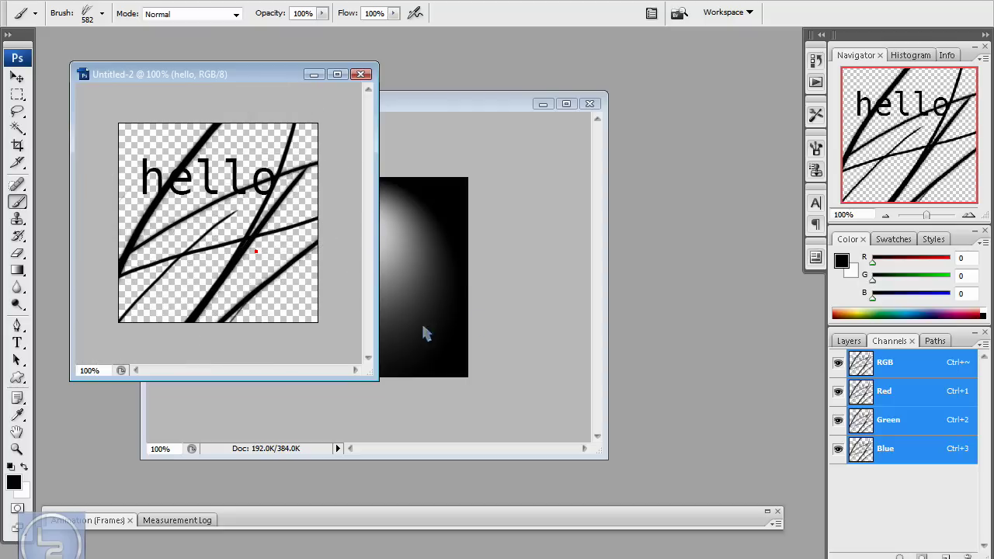
Step: Save a PNG copy over the existing "alpha test" file in Documents, with interlacing set to None
{"action": "key", "text": "ctrl+s"}
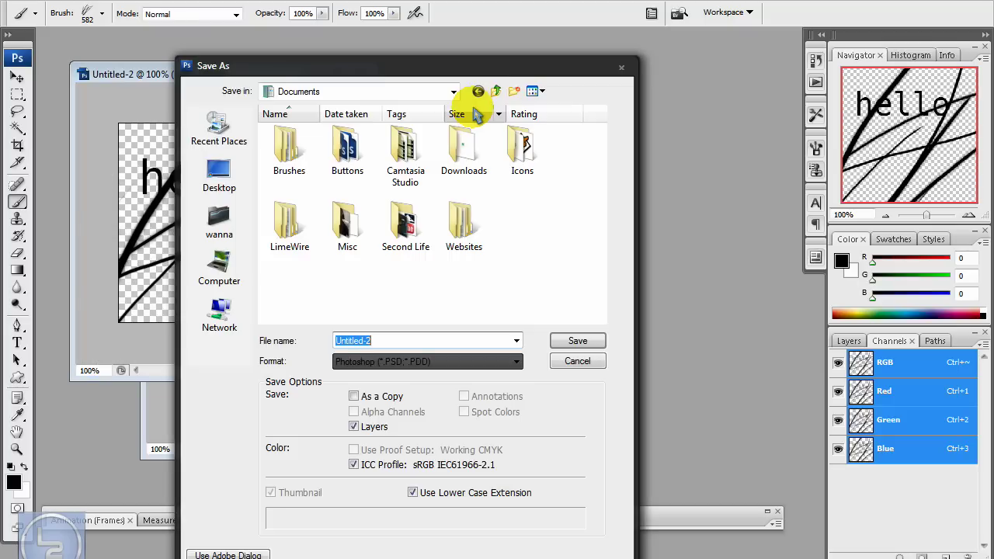
{"action": "left_click", "coordinate": [510, 361]}
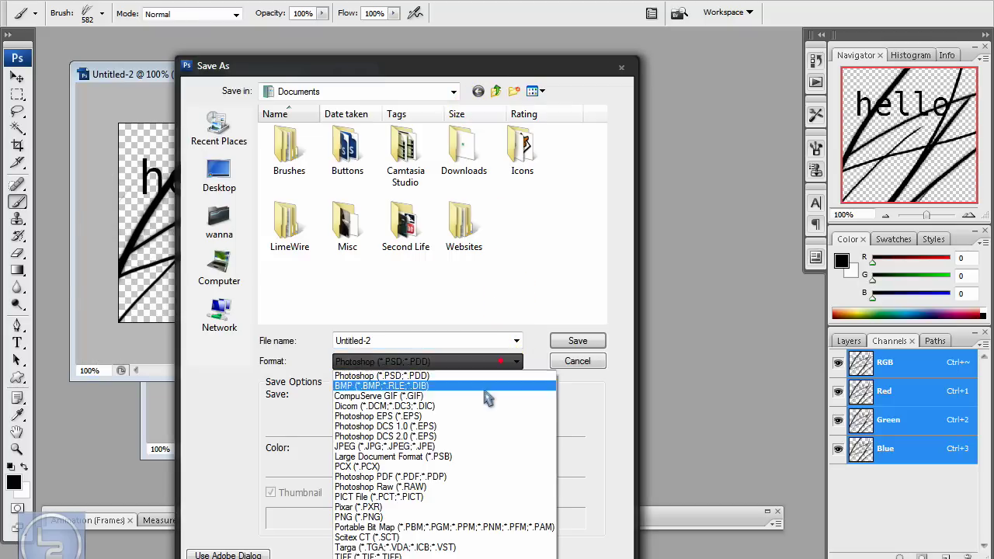
{"action": "left_click", "coordinate": [396, 518]}
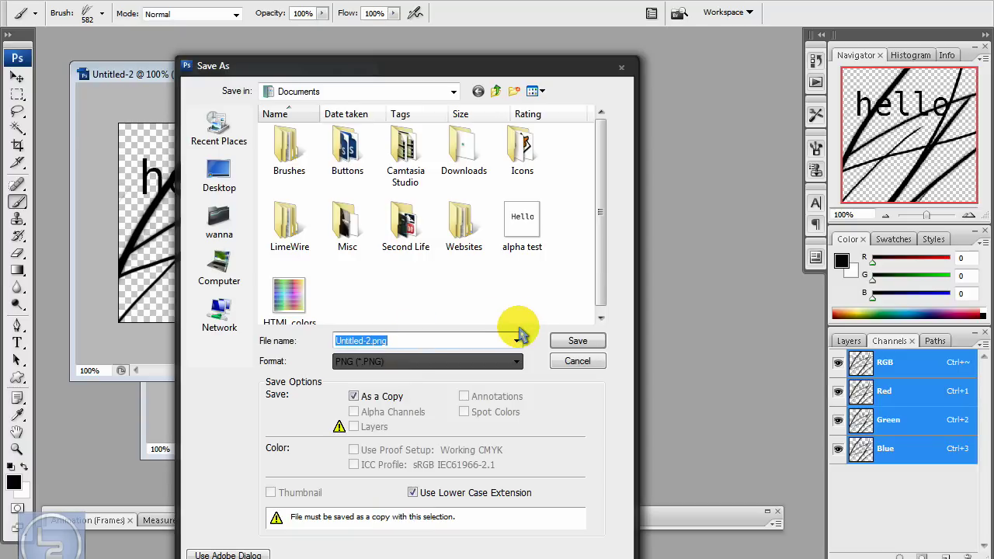
{"action": "type", "text": "alpha"}
{"action": "key", "text": "Down"}
{"action": "key", "text": "Return"}
{"action": "key", "text": "Return"}
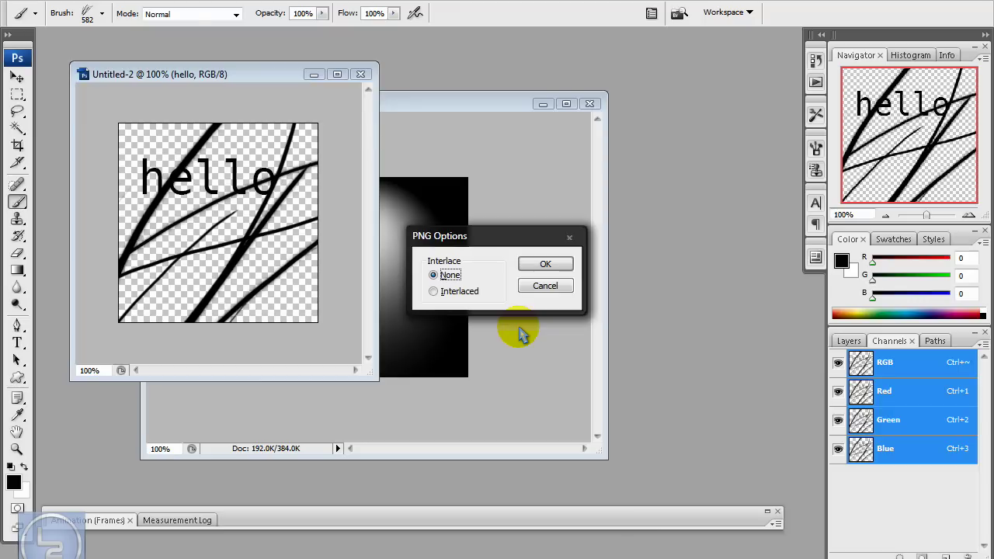
{"action": "key", "text": "Return"}
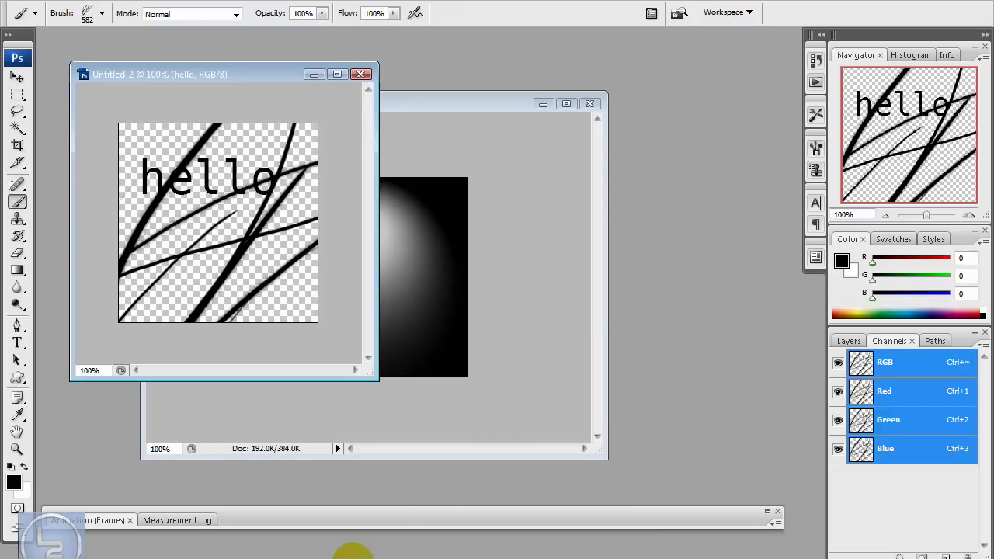
Step: Switch to Second Life, preview alpha test.png in the image upload window and cancel the upload
{"action": "key", "text": "alt+Tab"}
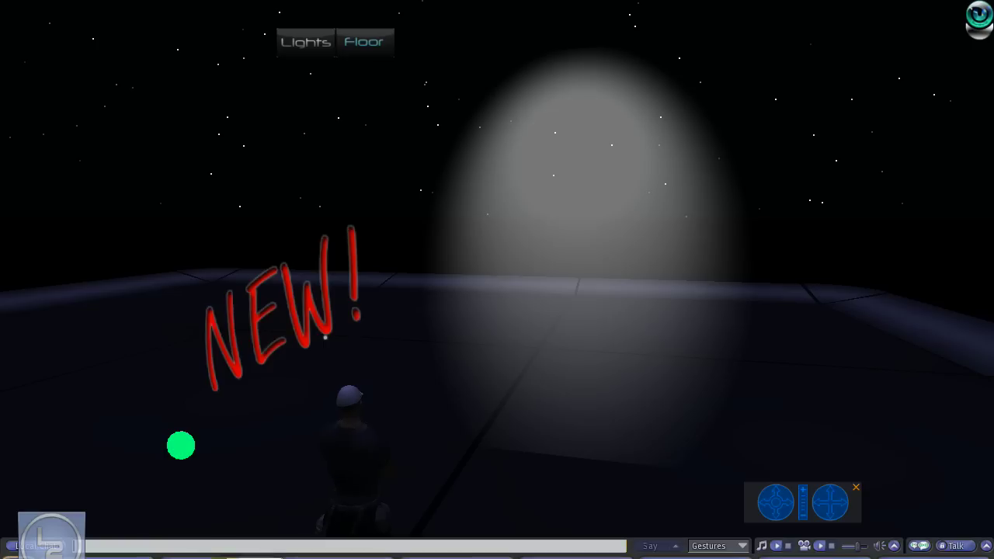
{"action": "key", "text": "ctrl+u"}
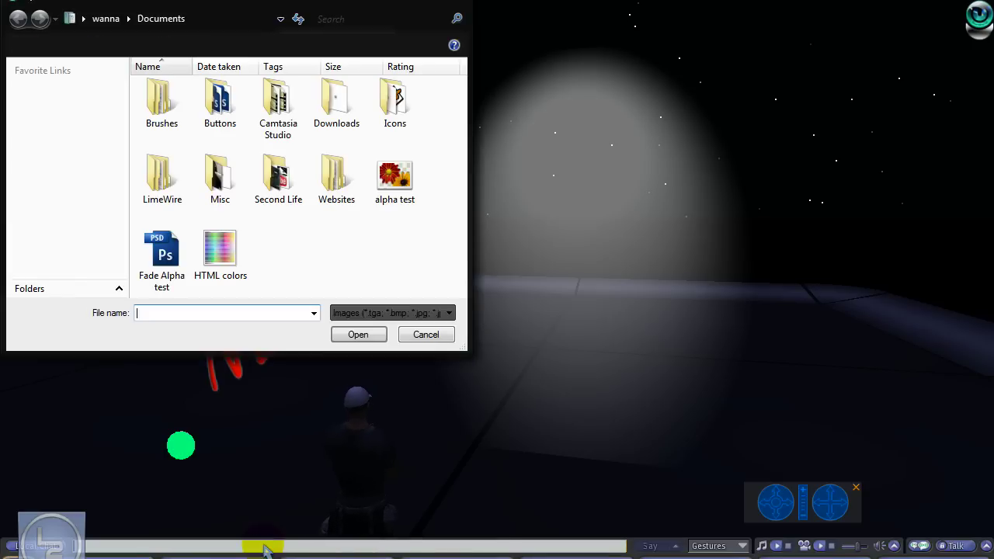
{"action": "double_click", "coordinate": [392, 171]}
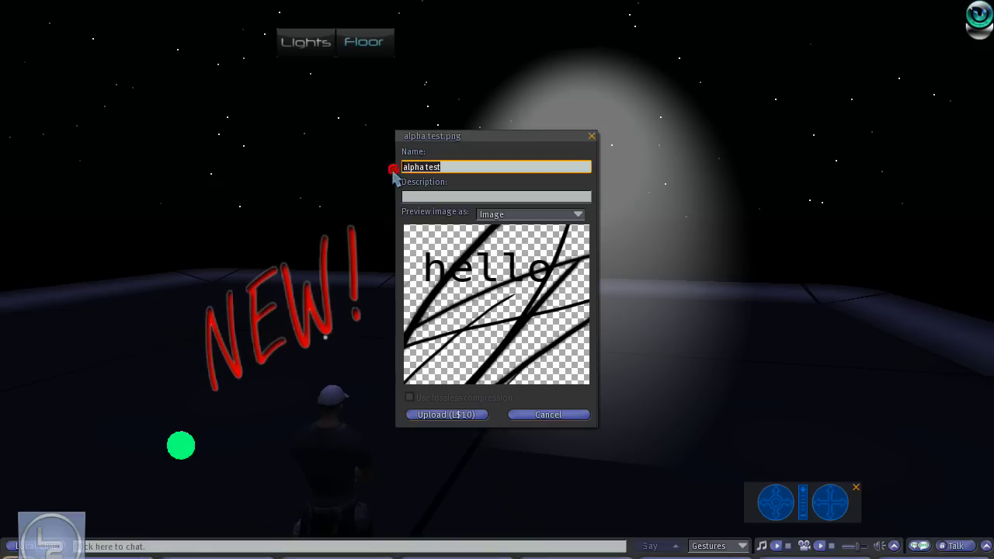
{"action": "left_click_drag", "start_coordinate": [513, 307], "coordinate": [528, 334]}
{"action": "left_click_drag", "start_coordinate": [494, 306], "coordinate": [495, 309]}
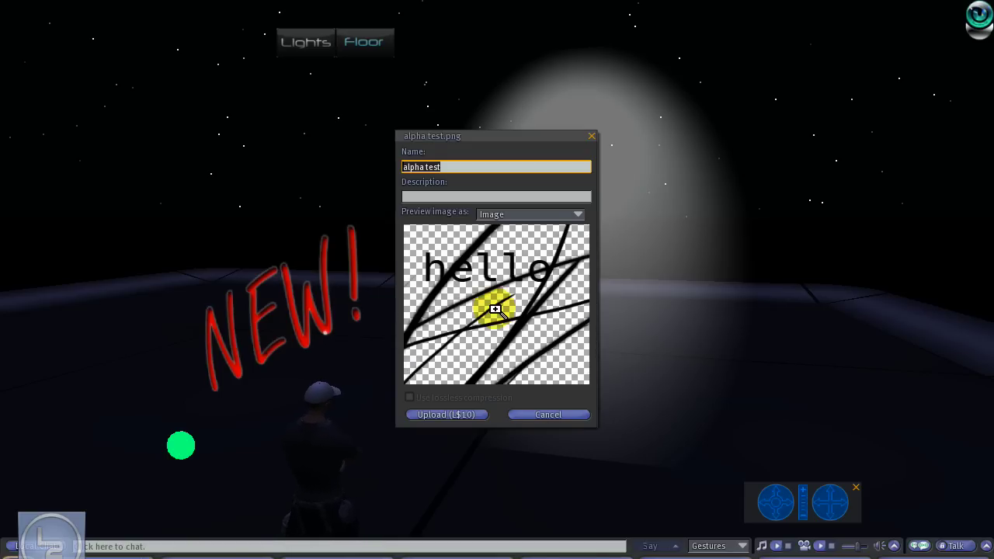
{"action": "left_click", "coordinate": [548, 416]}
Step: Open the spotlight glow object for editing and close the editor again
{"action": "right_click", "coordinate": [525, 200]}
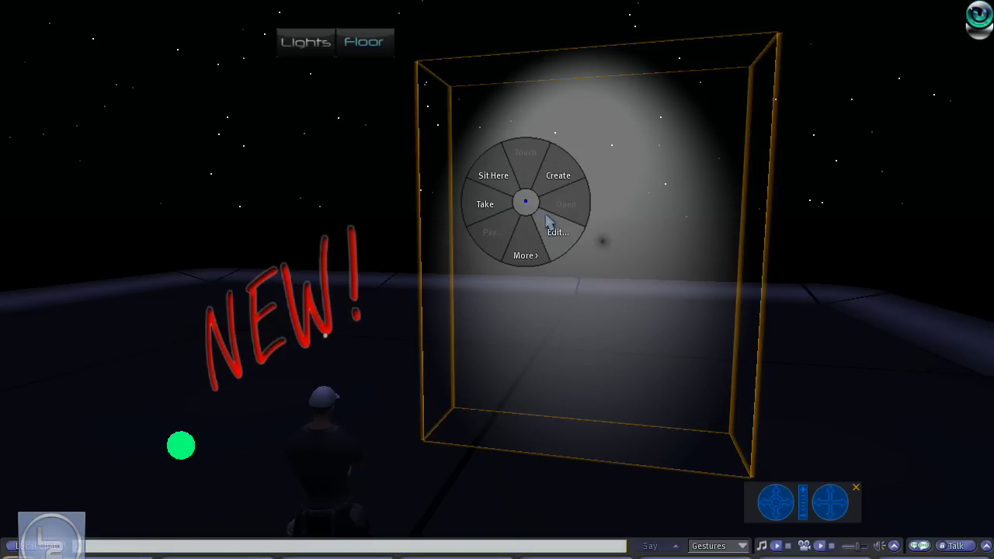
{"action": "left_click", "coordinate": [535, 235]}
{"action": "left_click", "coordinate": [261, 32]}
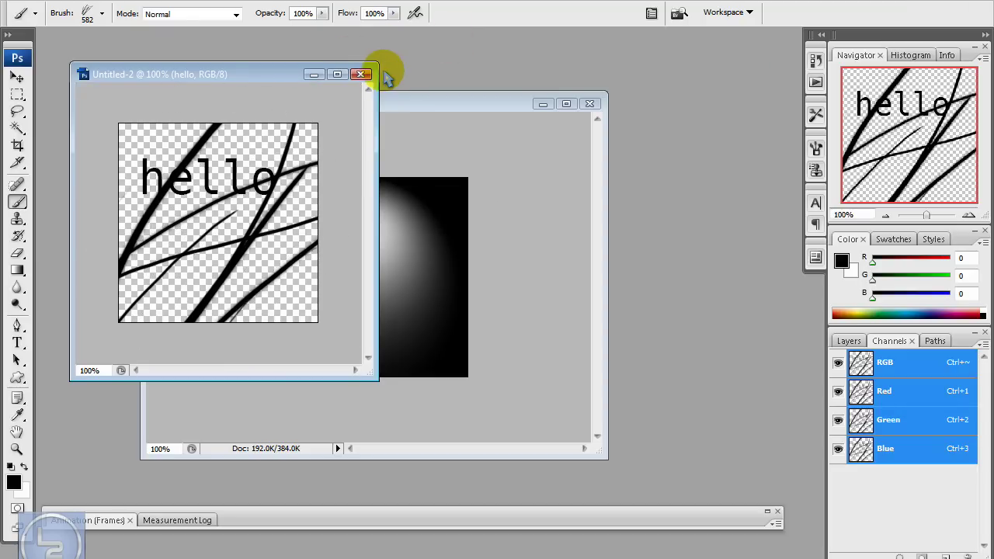
Step: Switch to Photoshop and close Untitled-2 and Untitled-1 without saving the changes
{"action": "left_click", "coordinate": [362, 74]}
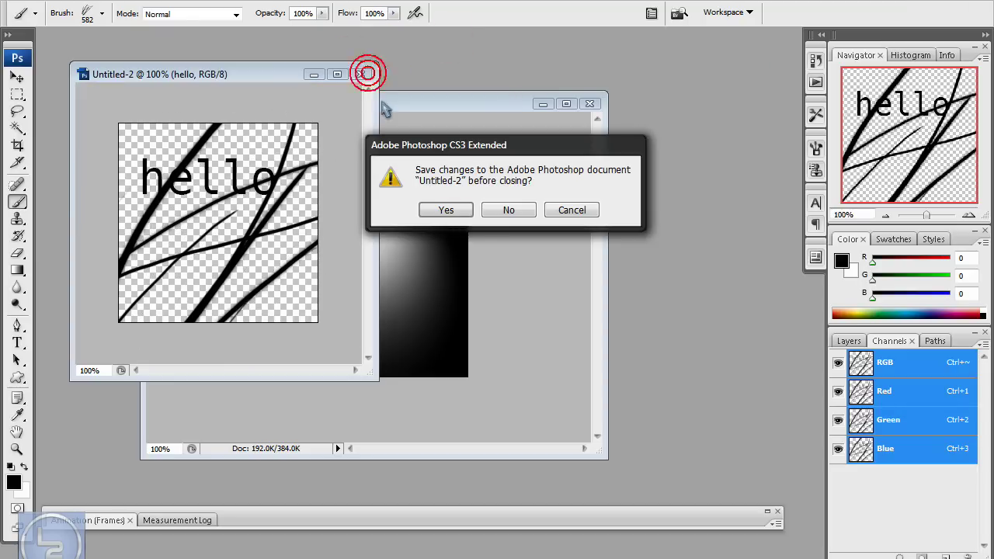
{"action": "left_click", "coordinate": [513, 212]}
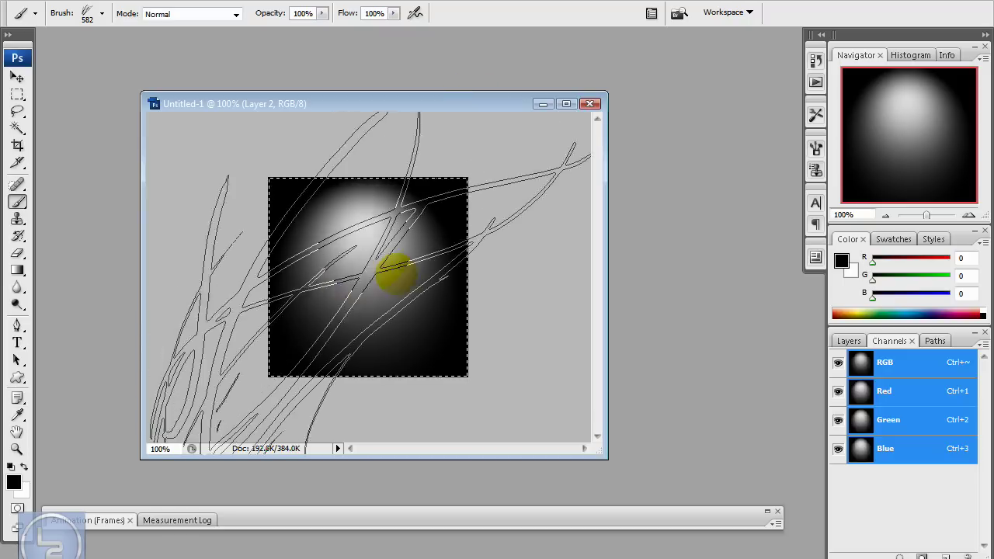
{"action": "left_click", "coordinate": [590, 104]}
{"action": "left_click", "coordinate": [511, 209]}
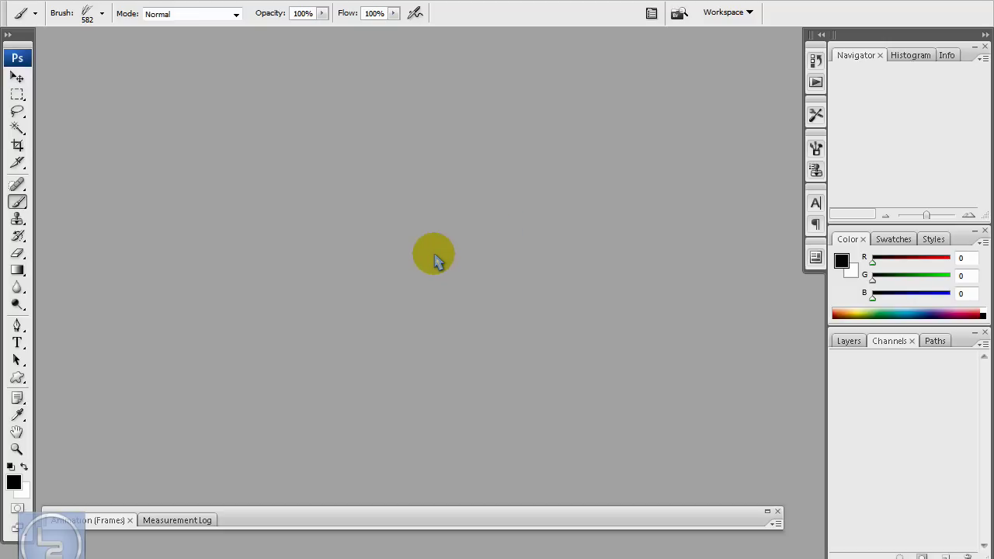
Step: Create a 256 x 256 pixel RGB document with a white background and enlarge its window around the canvas
{"action": "key", "text": "ctrl+n"}
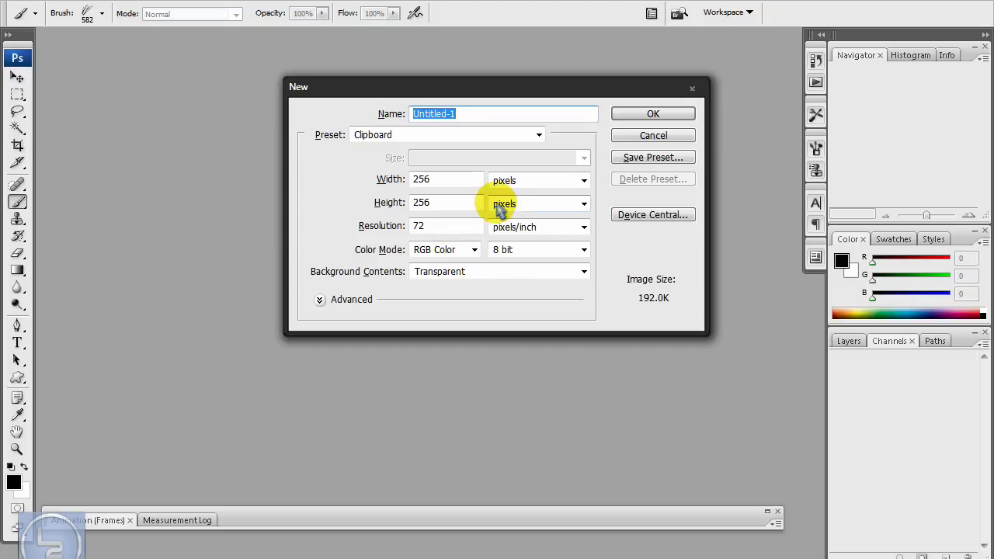
{"action": "left_click", "coordinate": [469, 278]}
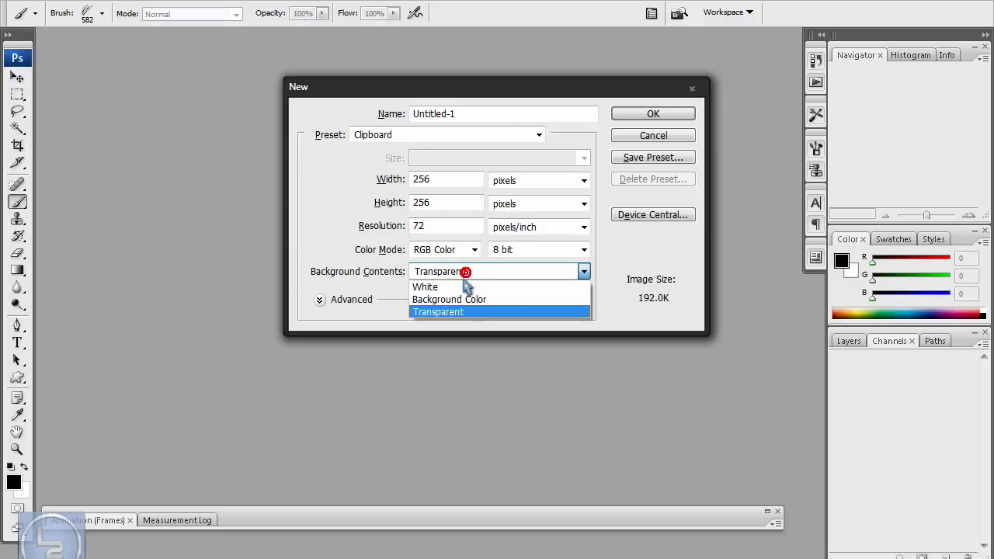
{"action": "left_click", "coordinate": [462, 285]}
{"action": "left_click", "coordinate": [649, 114]}
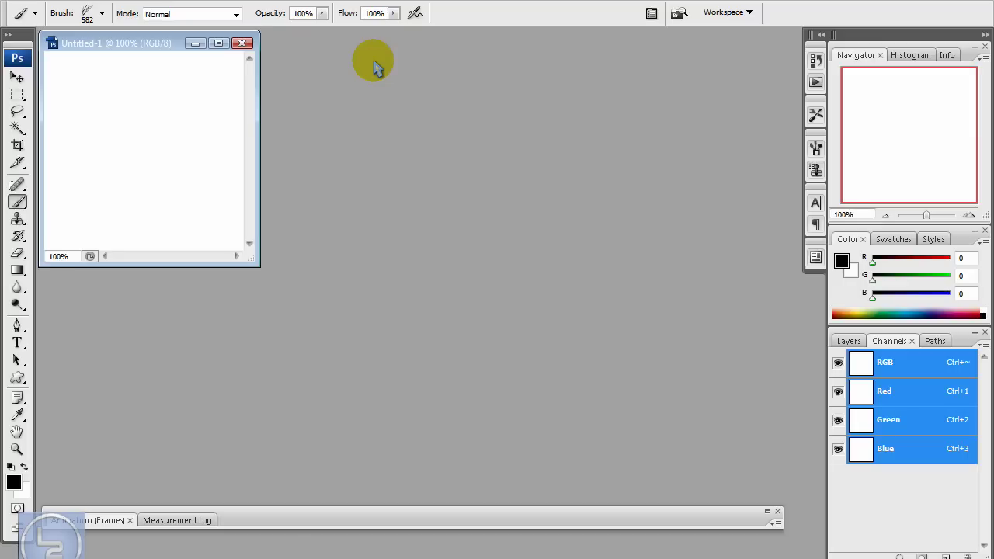
{"action": "left_click_drag", "start_coordinate": [257, 263], "coordinate": [349, 363]}
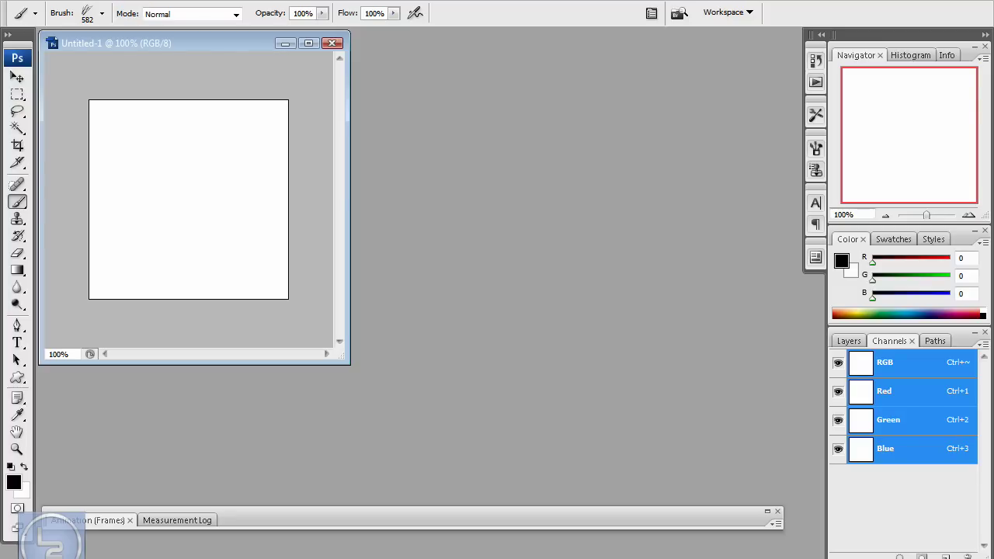
Step: Render a default Spotlight with Lighting Effects on the white canvas, using a white light colour and a black ambient colour
{"action": "left_click", "coordinate": [172, 1]}
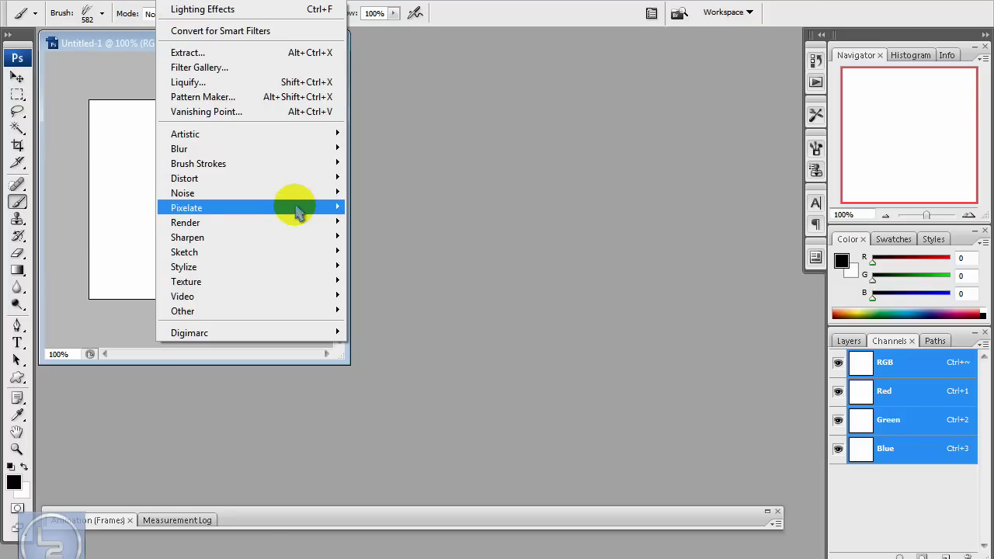
{"action": "mouse_move", "coordinate": [327, 222]}
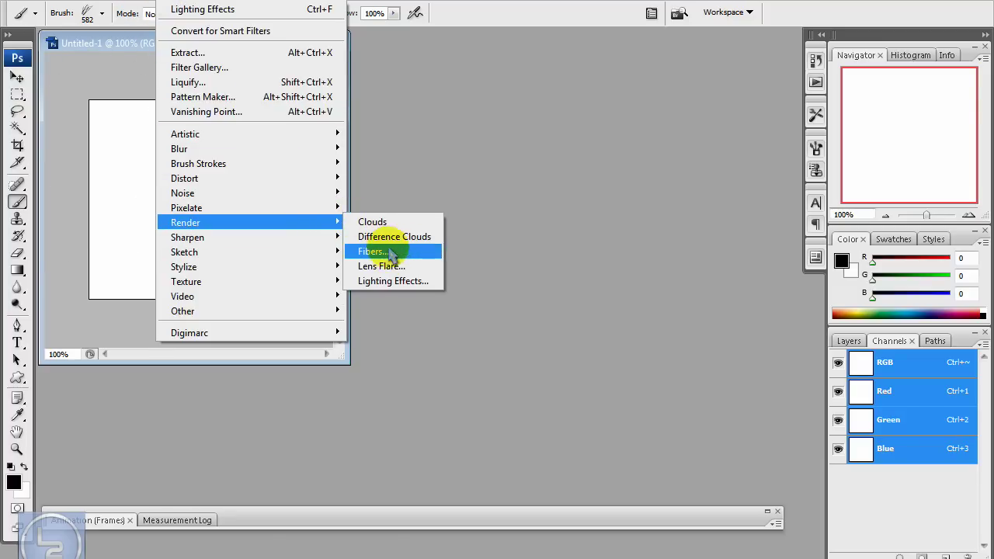
{"action": "left_click", "coordinate": [396, 284]}
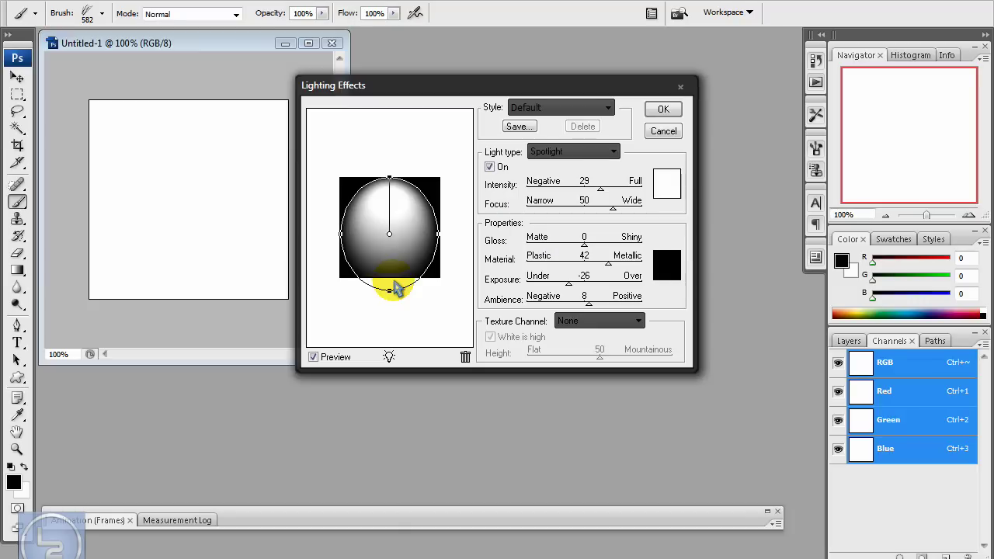
{"action": "left_click", "coordinate": [389, 198]}
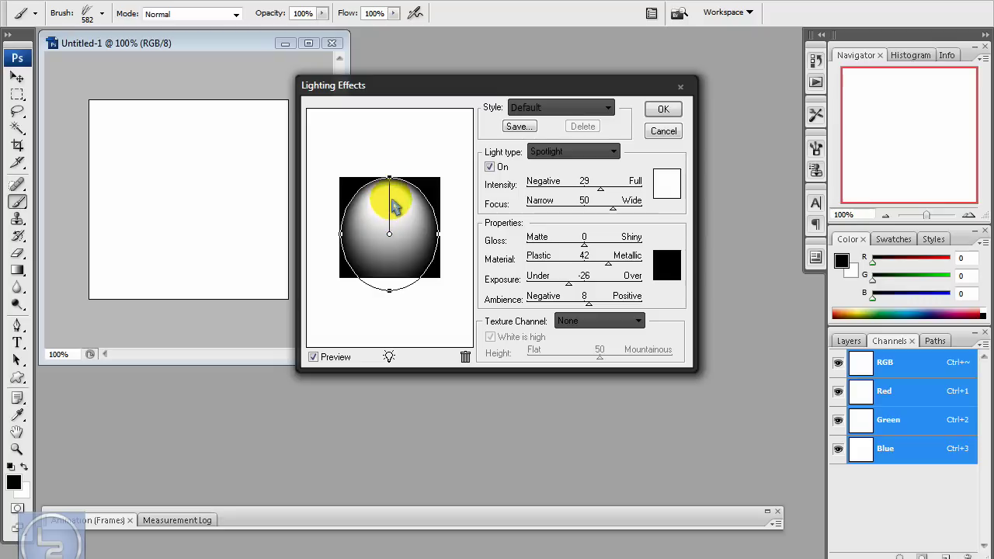
{"action": "left_click", "coordinate": [668, 183]}
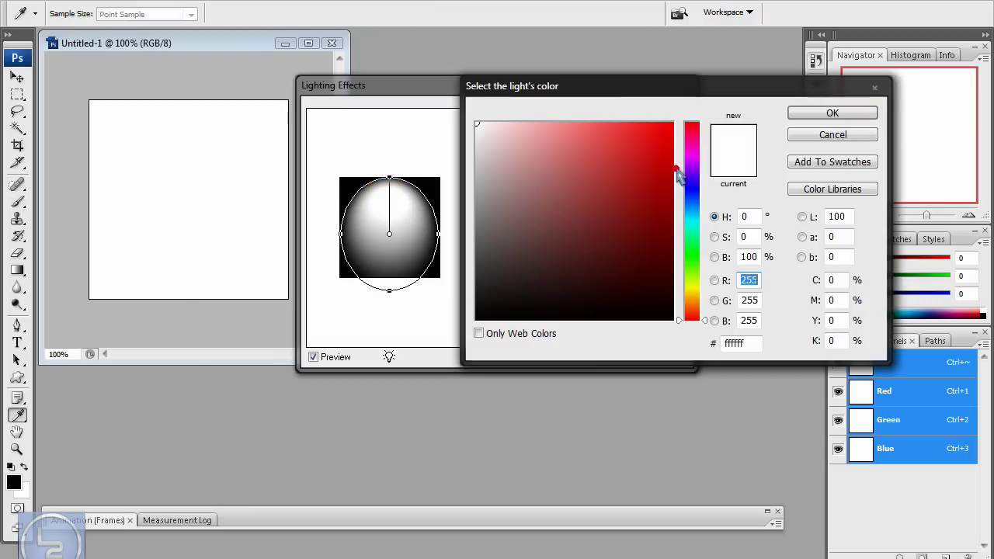
{"action": "left_click", "coordinate": [828, 108]}
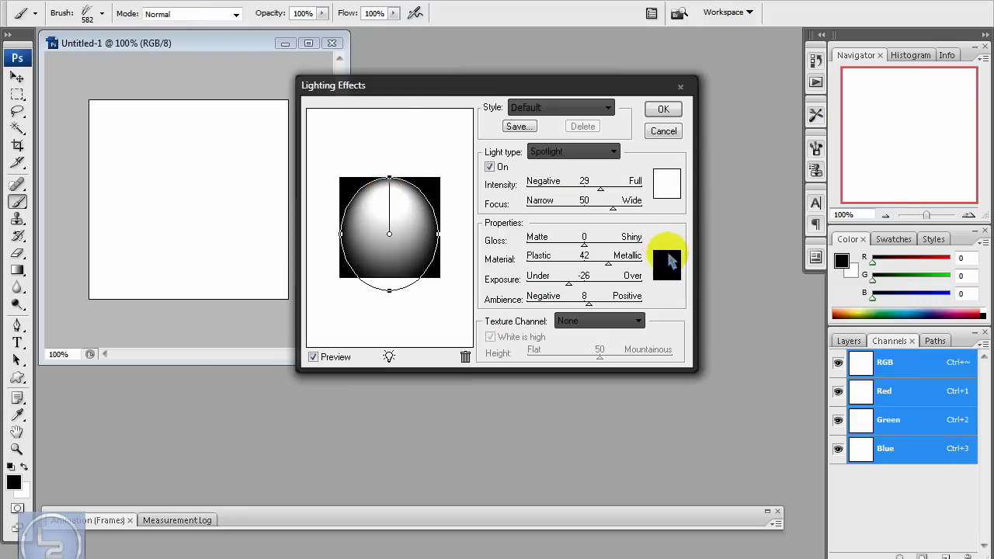
{"action": "left_click", "coordinate": [670, 264]}
{"action": "left_click_drag", "start_coordinate": [619, 220], "coordinate": [676, 328]}
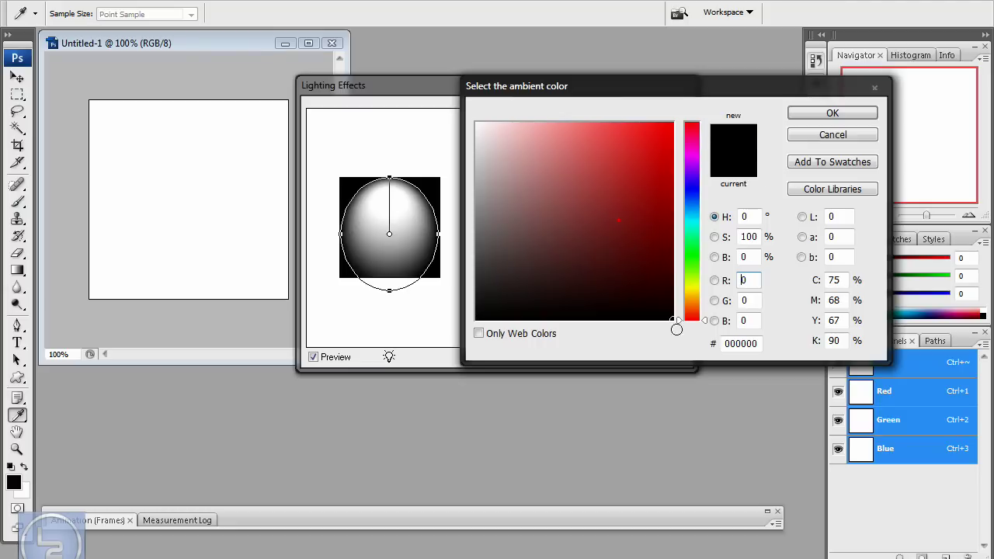
{"action": "left_click", "coordinate": [829, 114]}
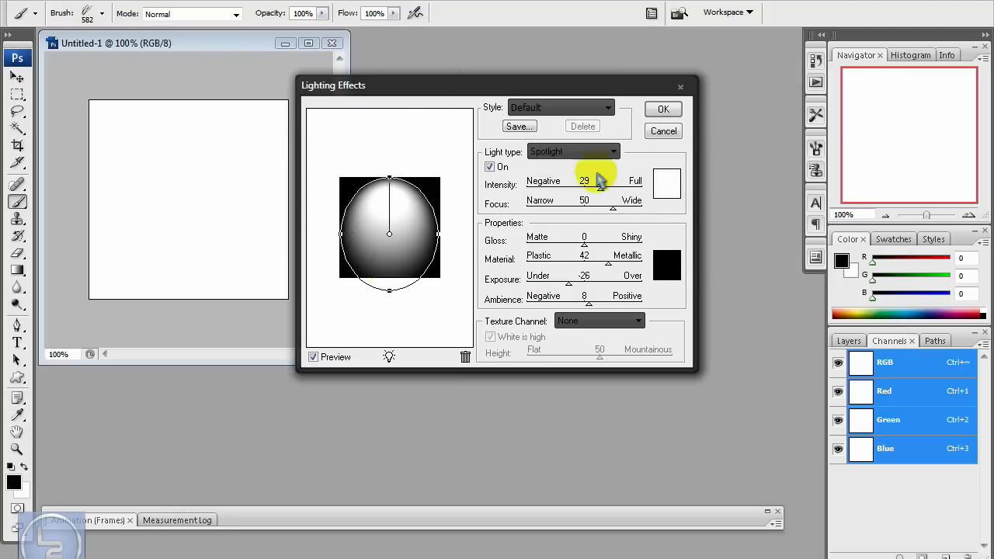
{"action": "left_click", "coordinate": [656, 112]}
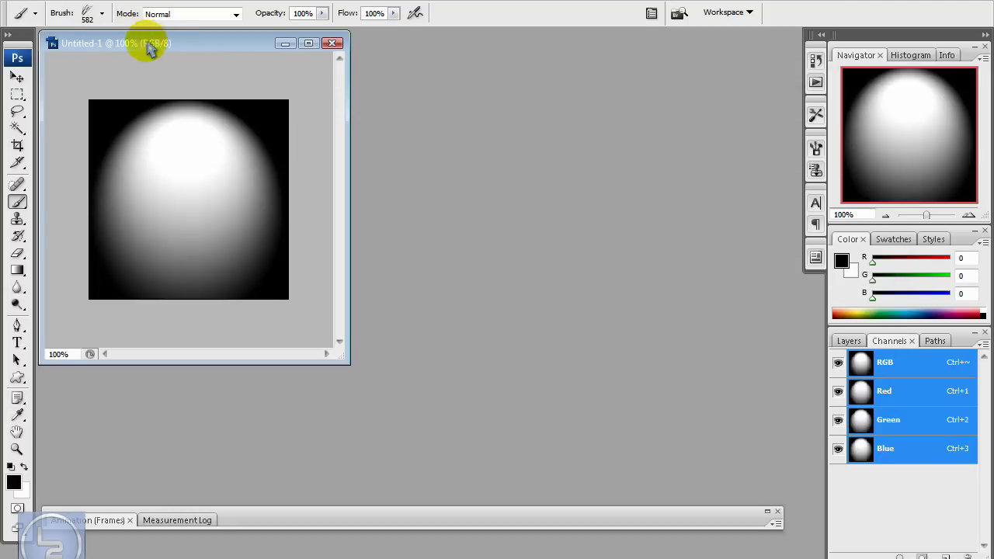
Step: Copy the entire spotlight image and create a new 256 x 256 pixel RGB document with a white background, enlarging its window
{"action": "left_click_drag", "start_coordinate": [149, 44], "coordinate": [374, 140]}
{"action": "key", "text": "ctrl+a"}
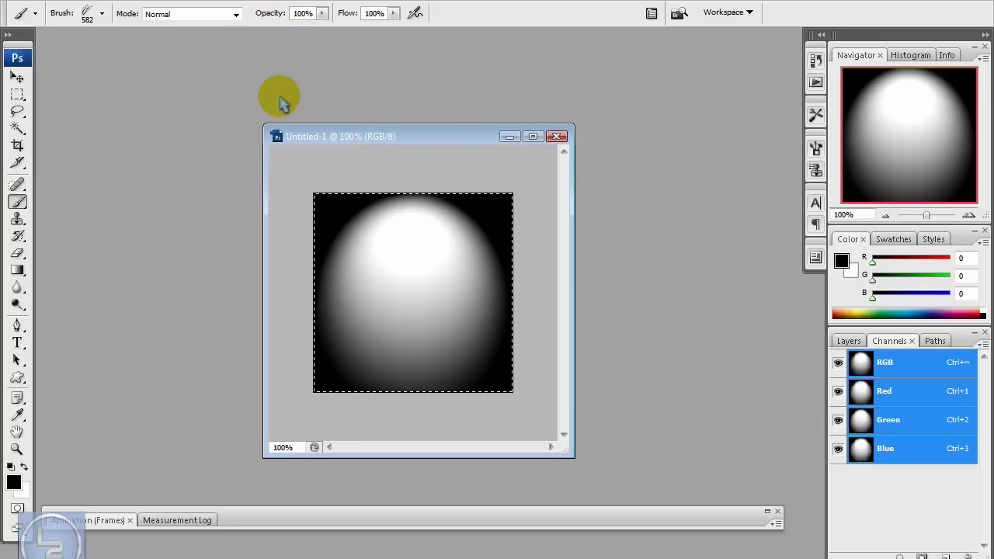
{"action": "key", "text": "ctrl+n"}
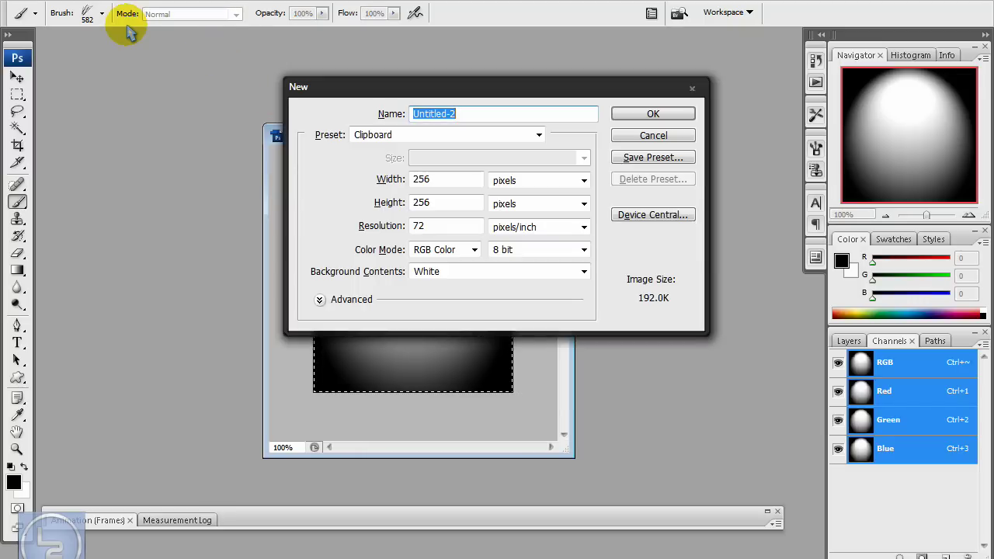
{"action": "left_click", "coordinate": [653, 114]}
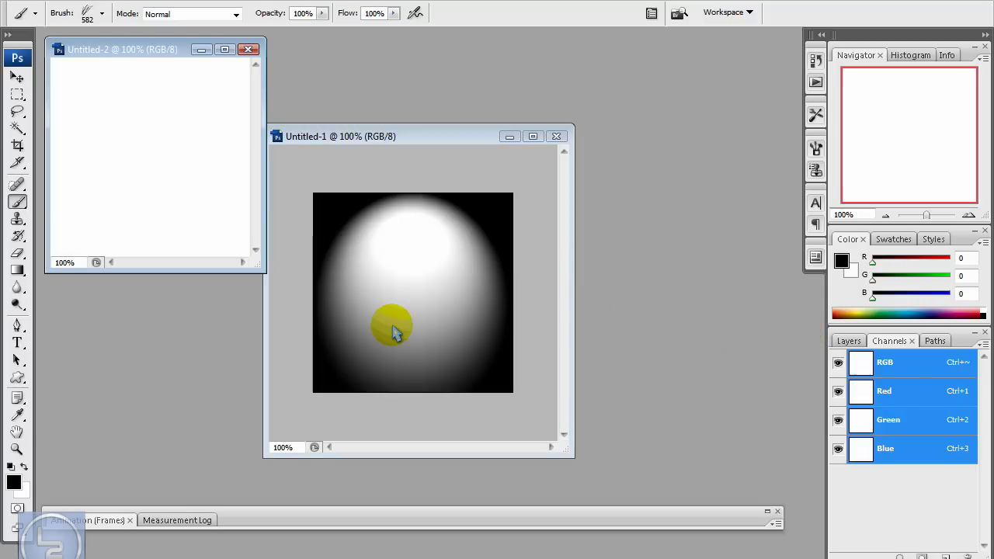
{"action": "left_click_drag", "start_coordinate": [263, 269], "coordinate": [460, 404]}
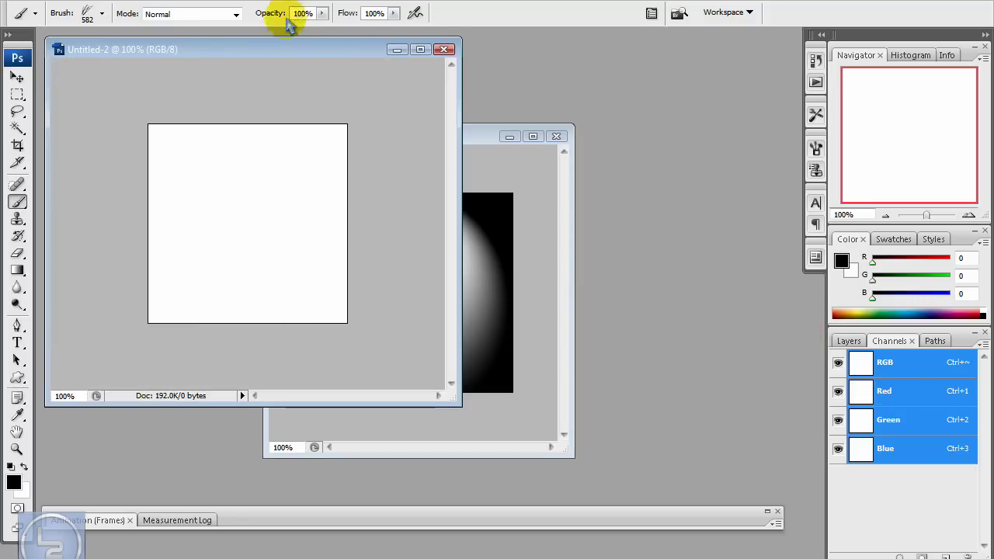
{"action": "left_click_drag", "start_coordinate": [282, 50], "coordinate": [508, 127]}
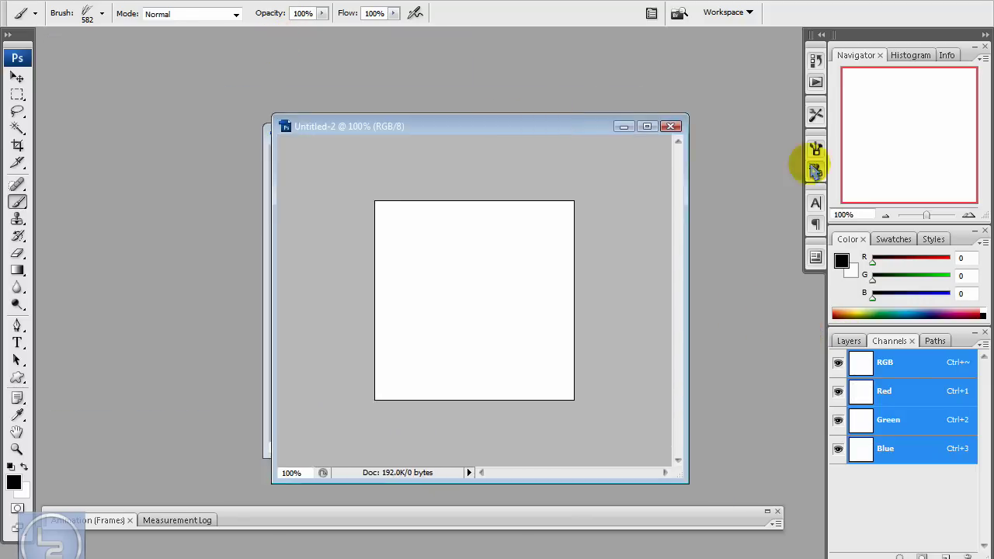
Step: Check the new document's layer, and add an alpha channel to its channels
{"action": "left_click", "coordinate": [850, 341]}
{"action": "left_click", "coordinate": [883, 406]}
{"action": "left_click", "coordinate": [900, 341]}
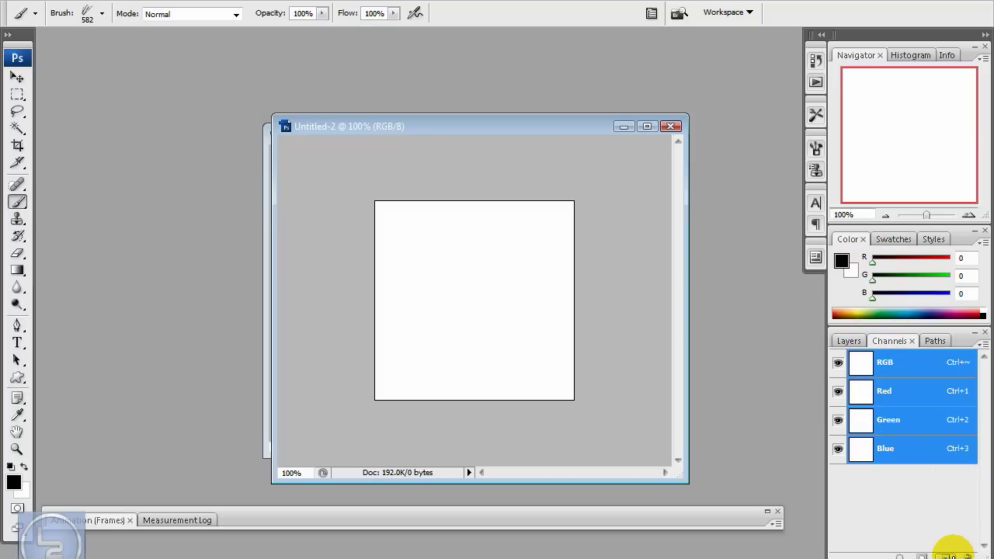
{"action": "left_click", "coordinate": [952, 555]}
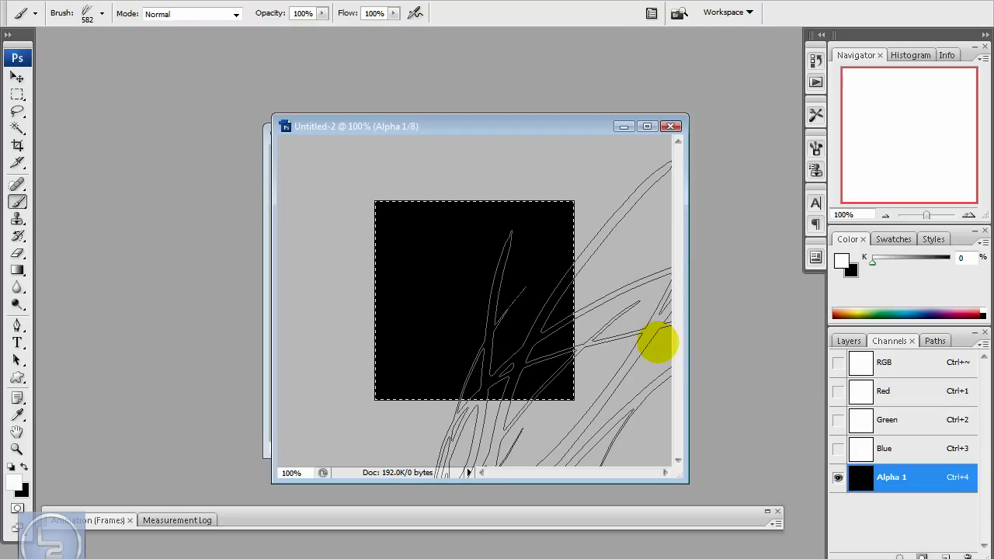
Step: Fill the Alpha 1 channel with the copied spotlight image and make the RGB channels visible together with it
{"action": "key", "text": "shift+F5"}
{"action": "left_click", "coordinate": [738, 156]}
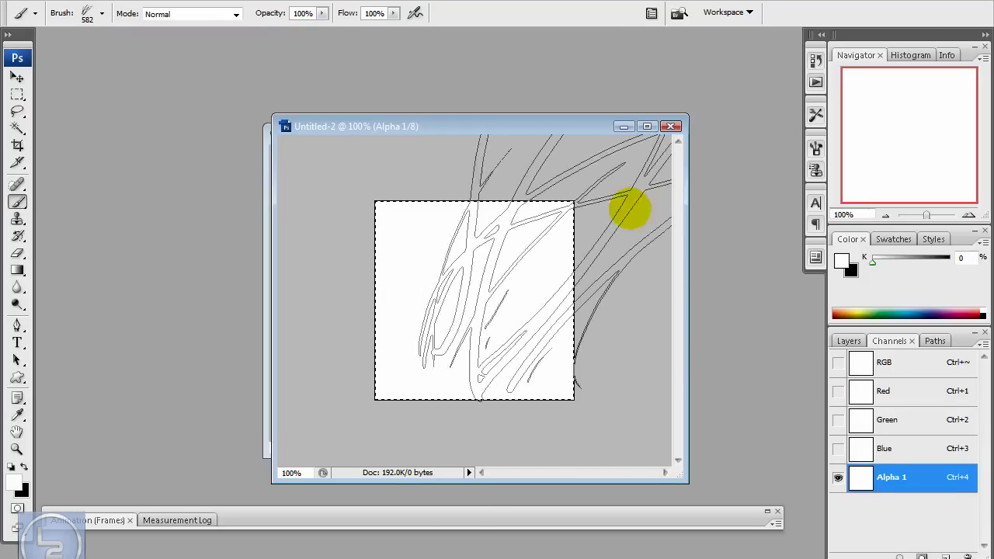
{"action": "left_click", "coordinate": [838, 362]}
{"action": "key", "text": "x"}
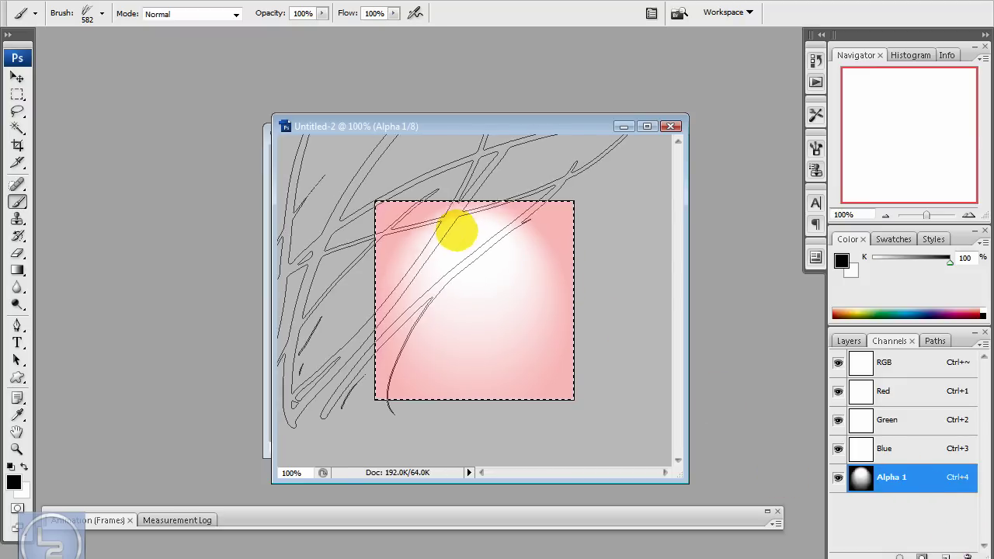
Step: Move the Untitled-2 window aside to compare its alpha overlay with the Untitled-1 spotlight, and move it back
{"action": "left_click_drag", "start_coordinate": [337, 124], "coordinate": [585, 122]}
{"action": "left_click", "coordinate": [346, 124]}
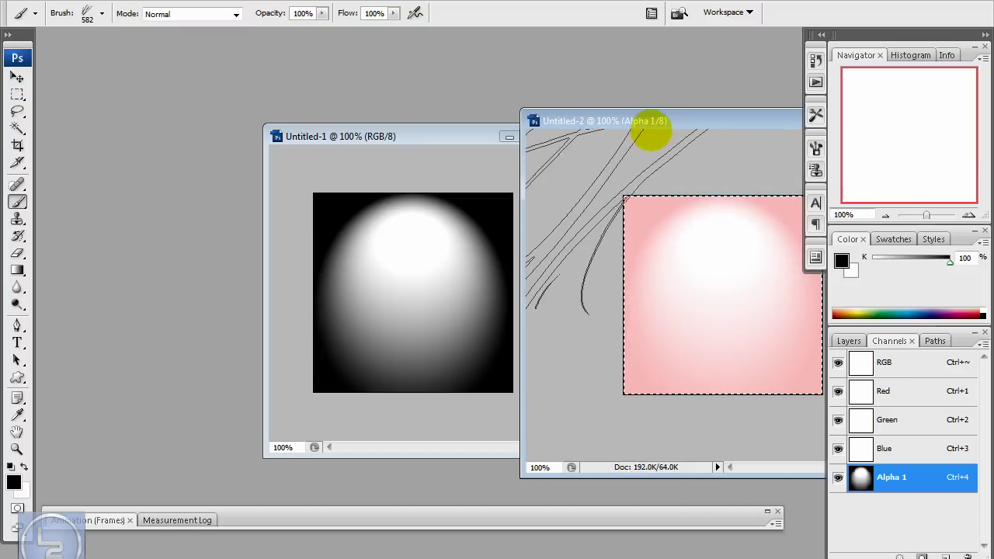
{"action": "left_click_drag", "start_coordinate": [642, 104], "coordinate": [310, 116]}
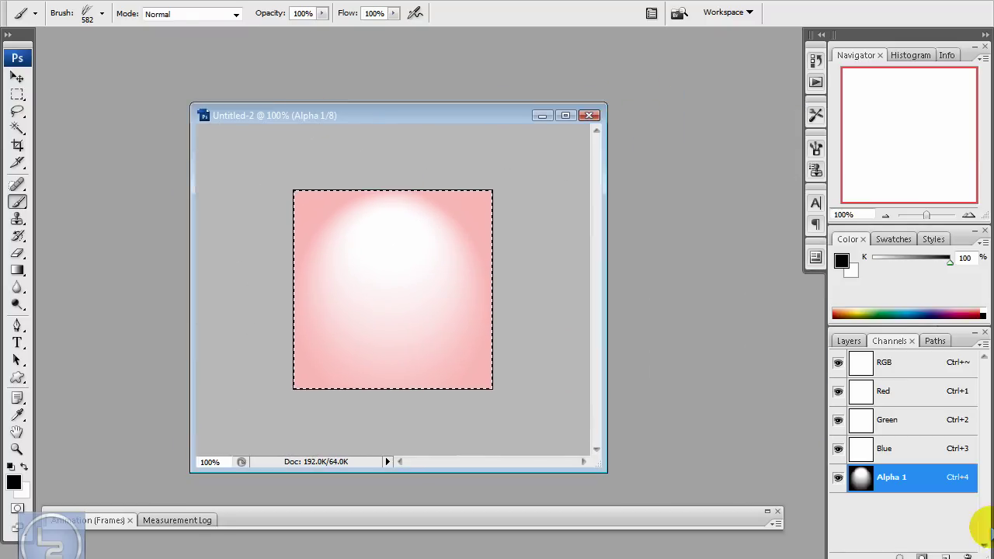
Step: Make the RGB composite the active channel instead of Alpha 1 and return to the Background layer
{"action": "left_click", "coordinate": [854, 341]}
{"action": "left_click", "coordinate": [869, 397]}
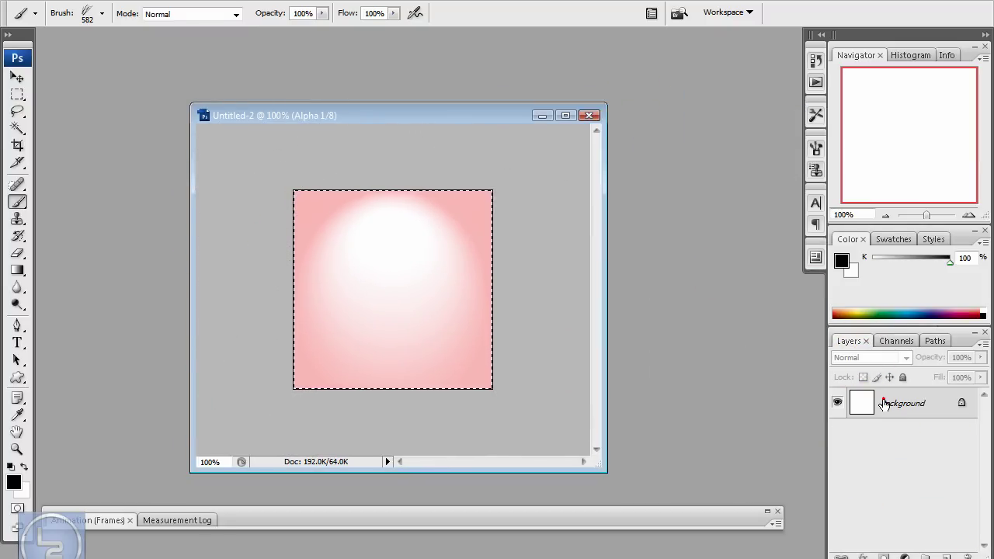
{"action": "left_click", "coordinate": [893, 377]}
{"action": "left_click", "coordinate": [897, 341]}
{"action": "left_click", "coordinate": [883, 363]}
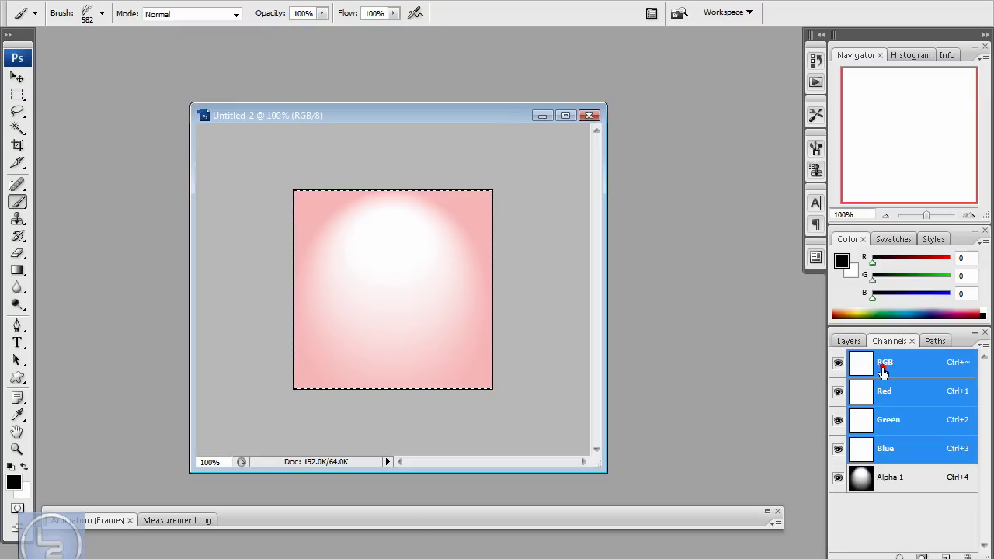
{"action": "left_click", "coordinate": [854, 343]}
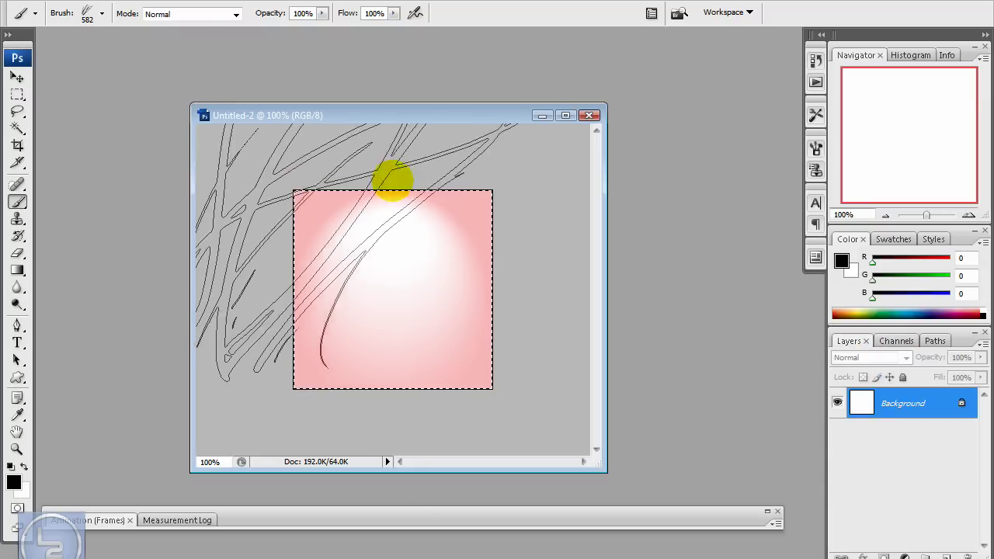
Step: Save the document as Fade Alpha test in Targa format with alpha channels at 32 bits/pixel, replacing the existing file
{"action": "left_click", "coordinate": [425, 126]}
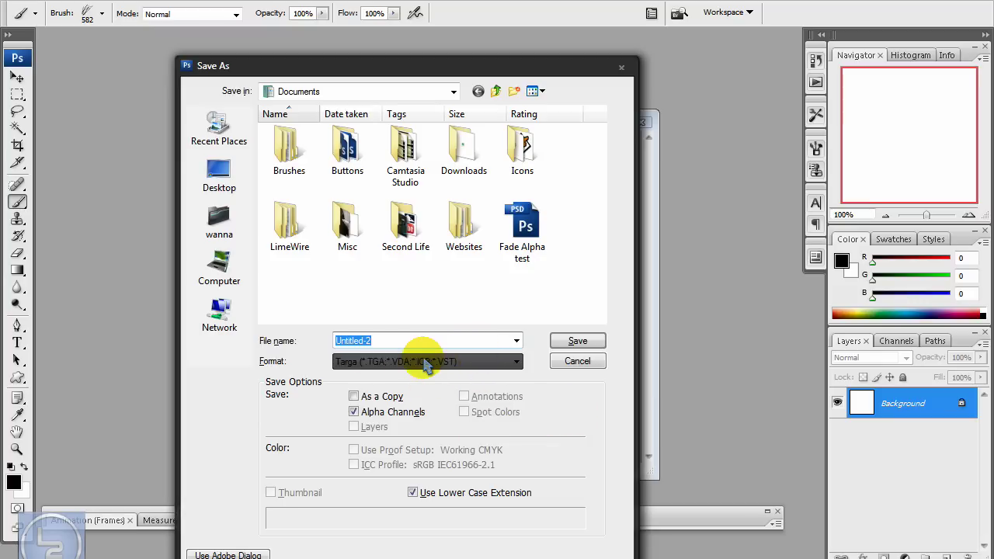
{"action": "left_click", "coordinate": [522, 227]}
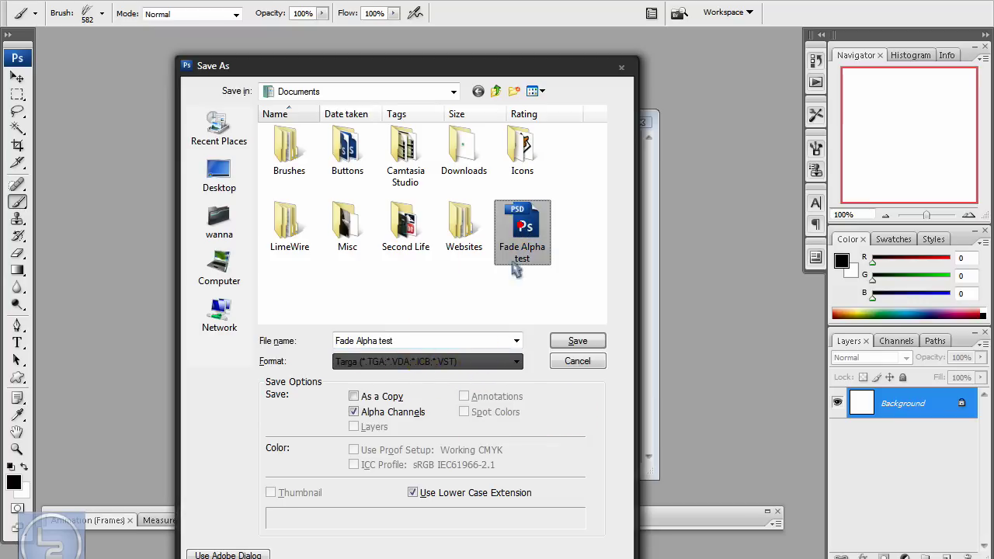
{"action": "left_click", "coordinate": [459, 361]}
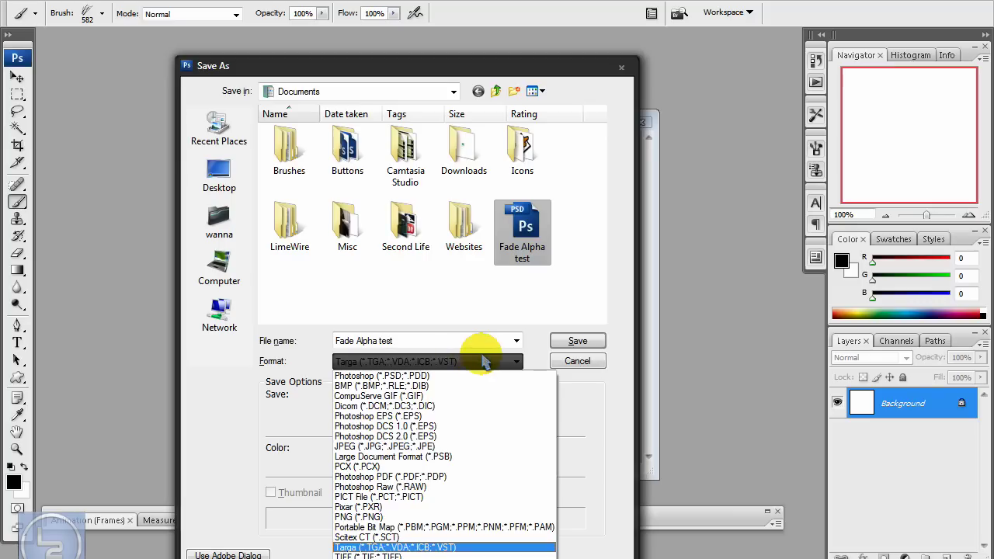
{"action": "left_click", "coordinate": [390, 548]}
{"action": "left_click", "coordinate": [573, 341]}
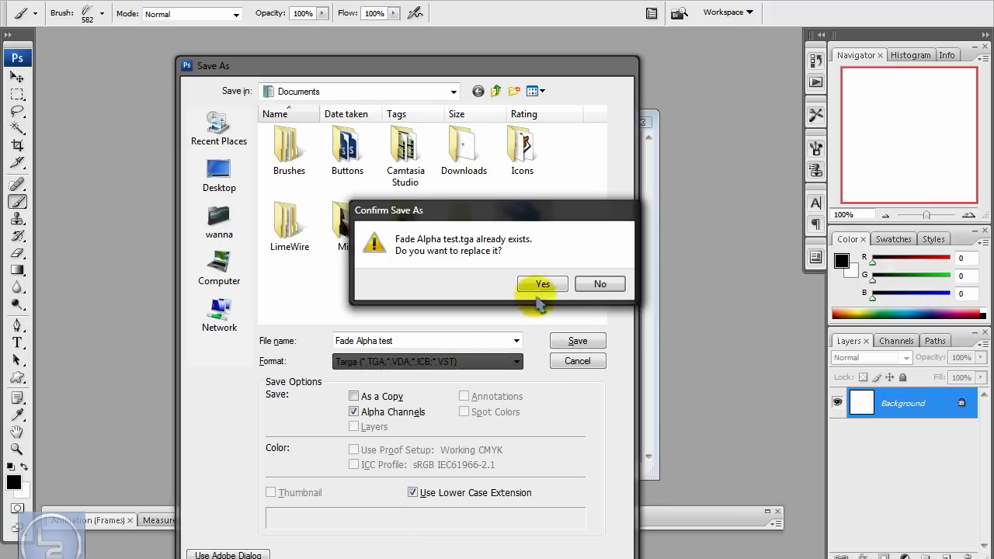
{"action": "left_click", "coordinate": [539, 286]}
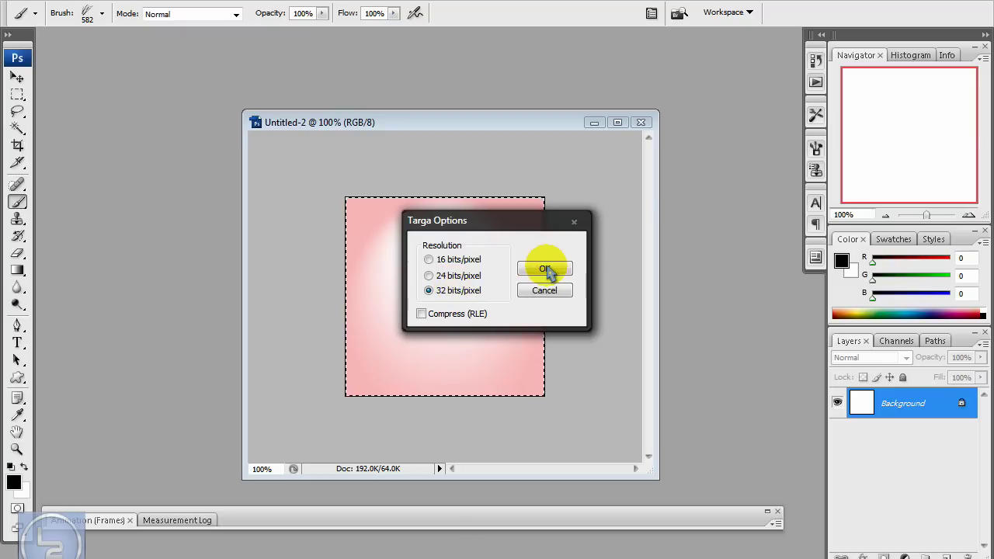
{"action": "left_click", "coordinate": [546, 269]}
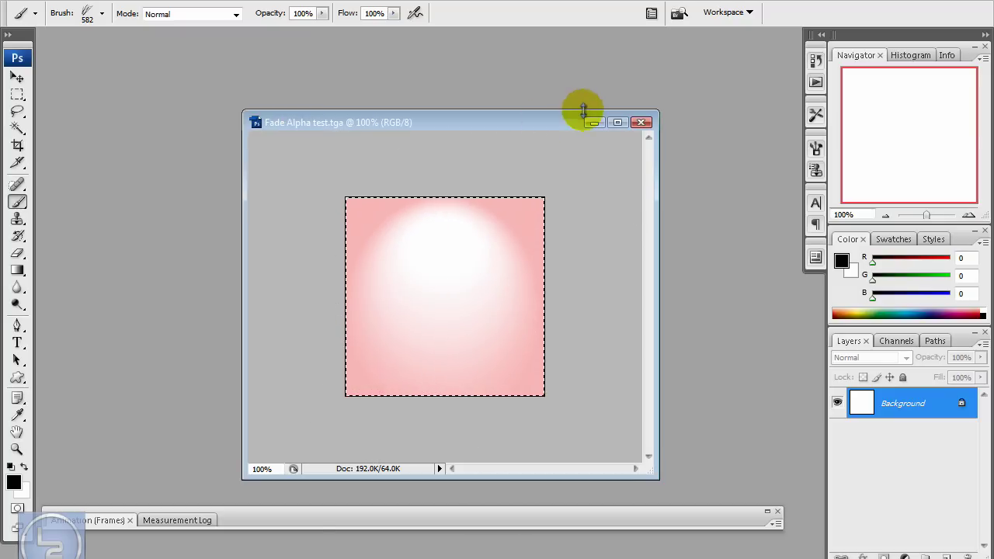
Step: Switch to Second Life, preview Fade Alpha test.tga in the image upload window, cancel the upload and return to Photoshop
{"action": "key", "text": "alt+Tab"}
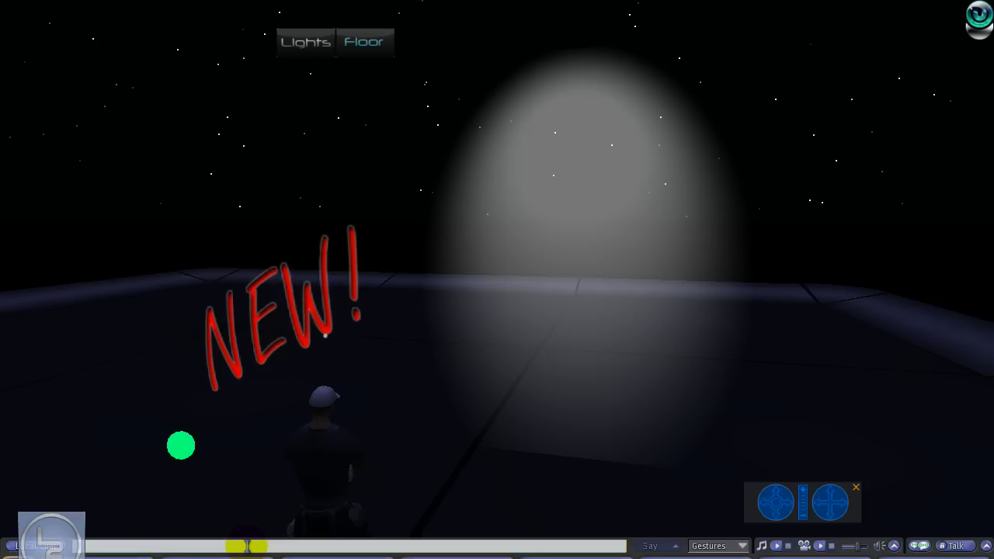
{"action": "key", "text": "ctrl+u"}
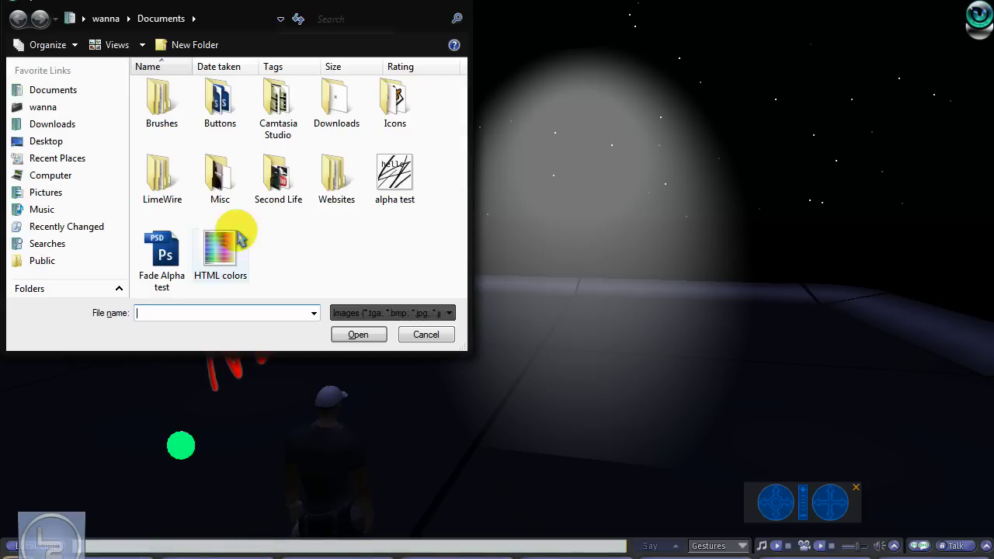
{"action": "double_click", "coordinate": [177, 263]}
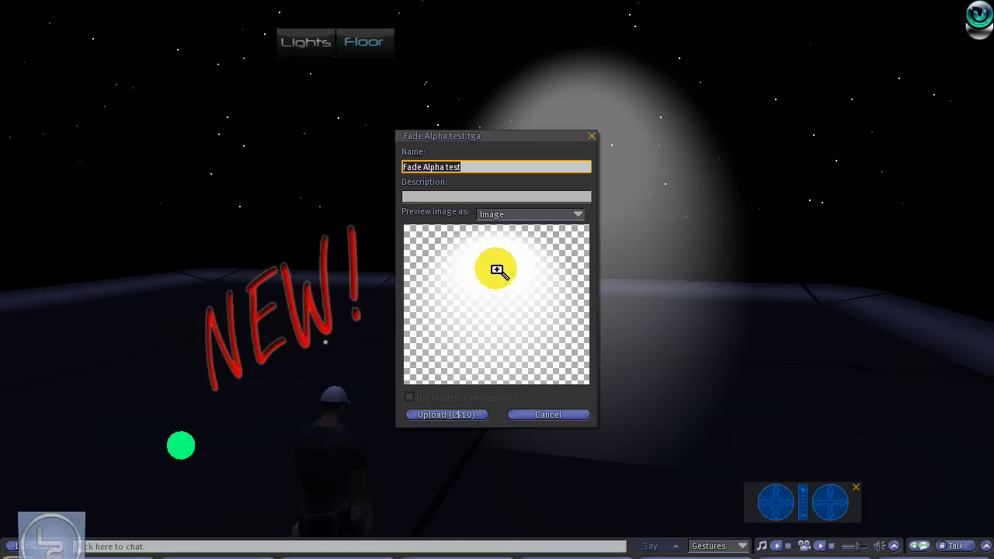
{"action": "mouse_move", "coordinate": [496, 269]}
{"action": "left_mouse_down"}
{"action": "mouse_move", "coordinate": [497, 238]}
{"action": "mouse_move", "coordinate": [497, 268]}
{"action": "left_mouse_up"}
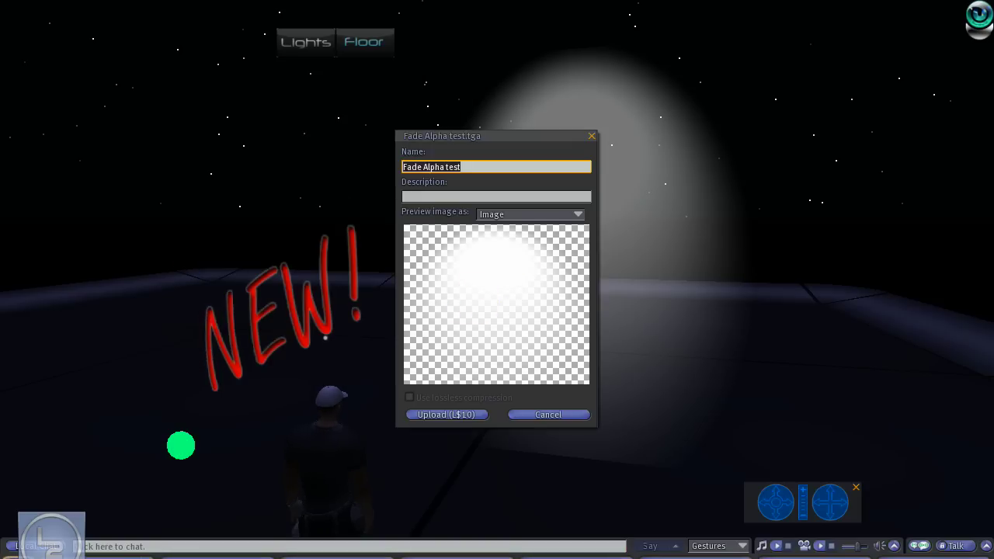
{"action": "left_click", "coordinate": [619, 223], "text": "alt"}
{"action": "left_click", "coordinate": [549, 415]}
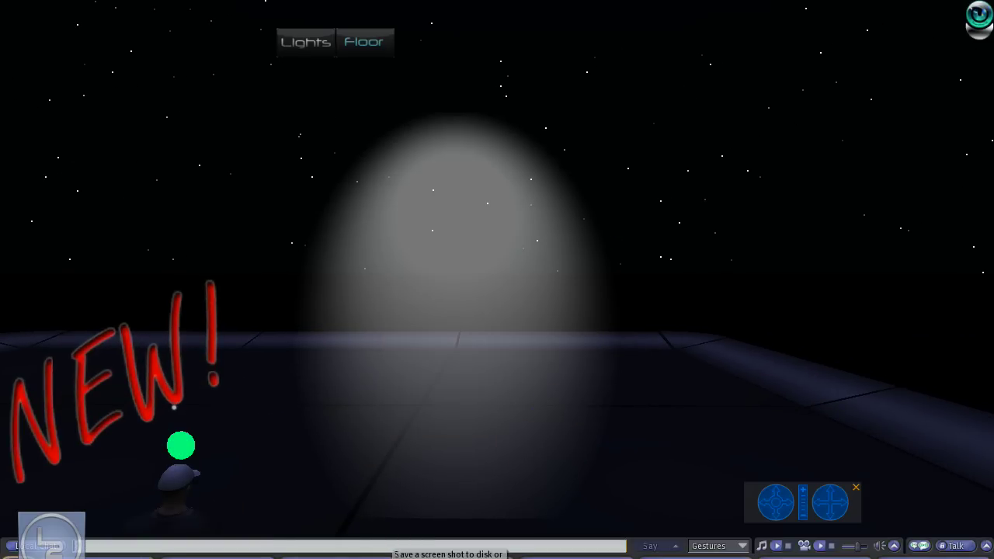
{"action": "key", "text": "alt+Tab"}
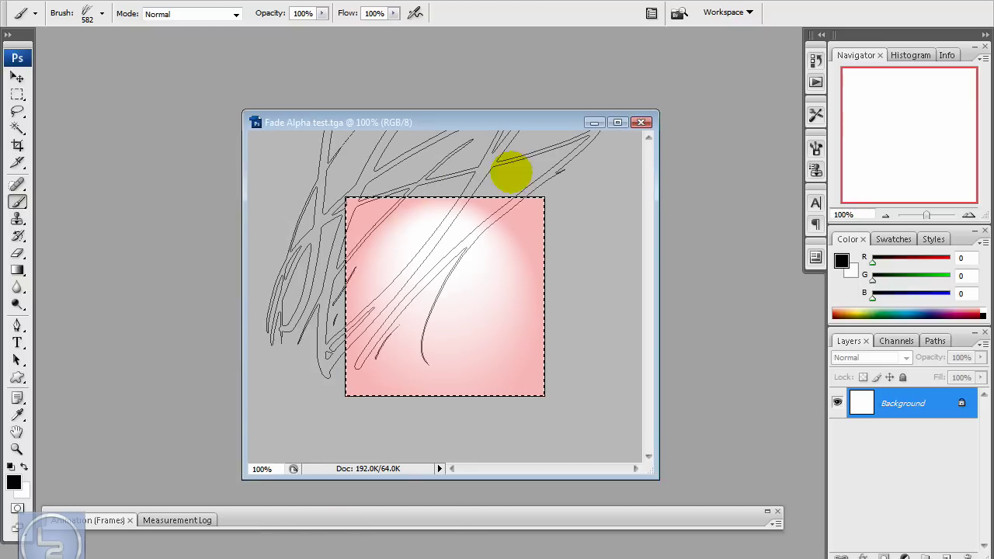
Step: Close Fade Alpha test.tga and create a new 256 × 256 pixel RGB document with a white background in an enlarged window
{"action": "left_click", "coordinate": [641, 122]}
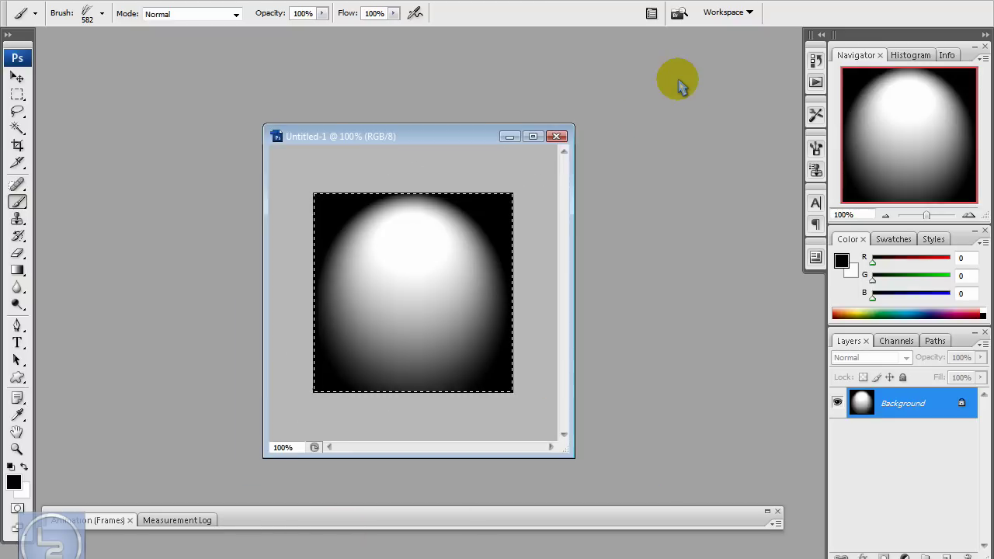
{"action": "key", "text": "ctrl+n"}
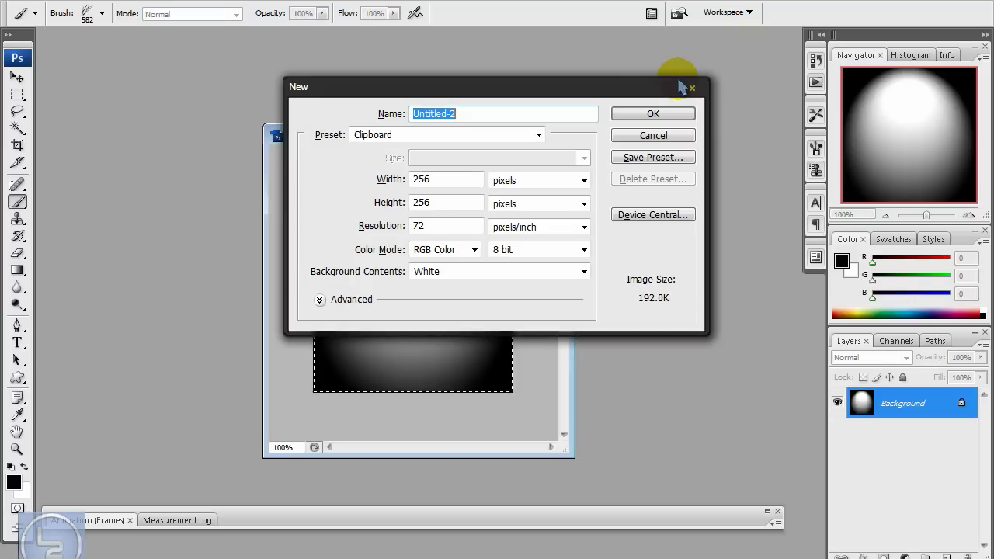
{"action": "left_click", "coordinate": [644, 117]}
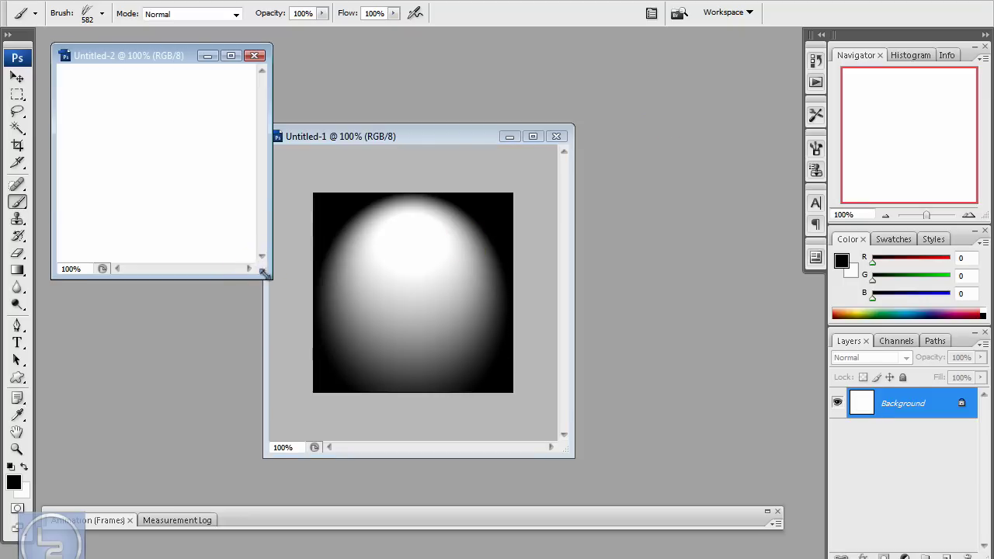
{"action": "left_click_drag", "start_coordinate": [264, 274], "coordinate": [392, 358]}
Step: Add a linear black-to-transparent gradient fill layer at 90° with its scale set to 79%
{"action": "left_click", "coordinate": [108, 2]}
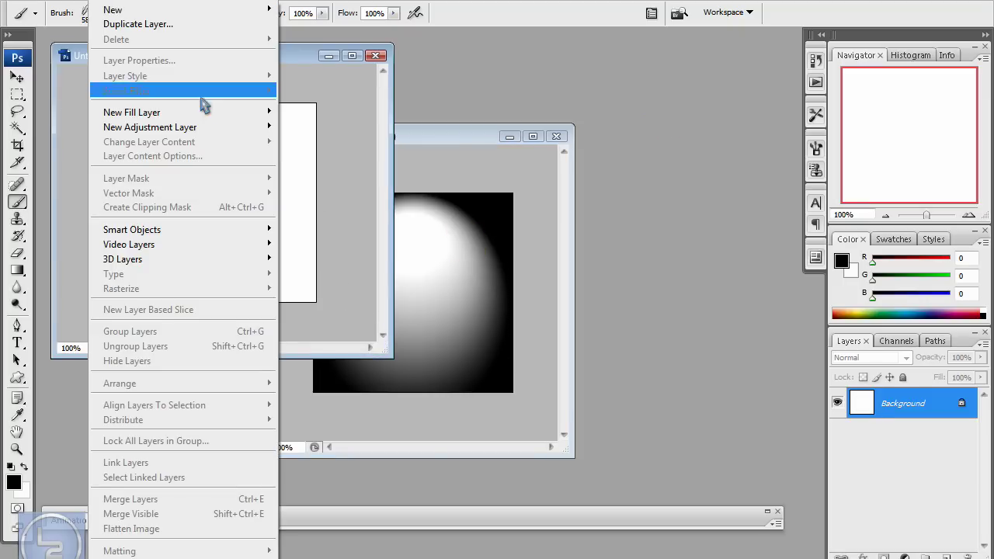
{"action": "mouse_move", "coordinate": [222, 109]}
{"action": "left_click", "coordinate": [295, 127]}
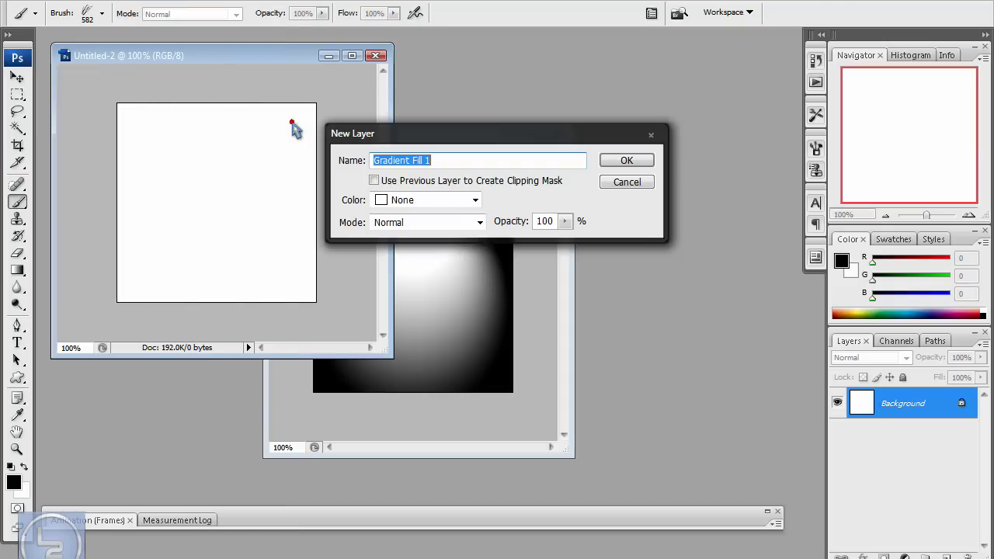
{"action": "left_click", "coordinate": [626, 162]}
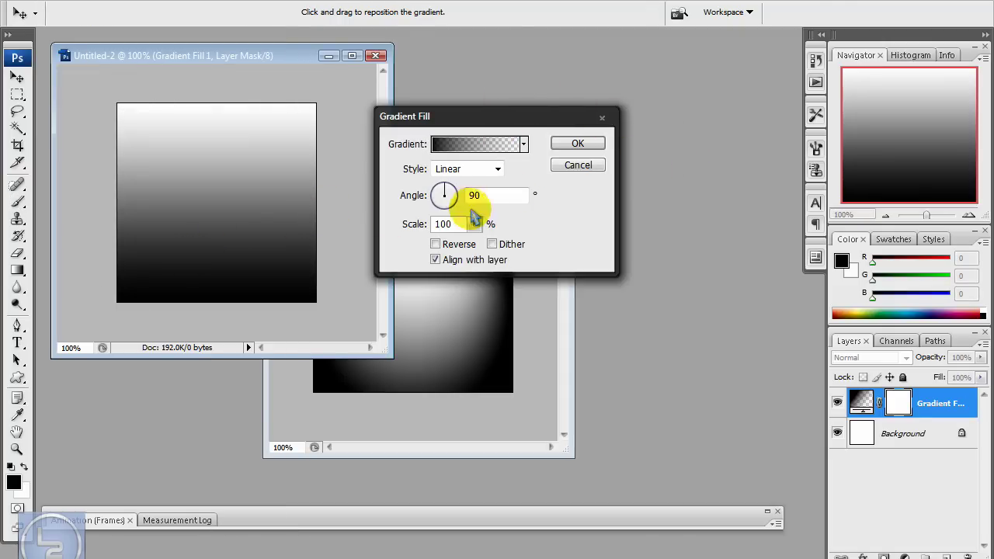
{"action": "left_click", "coordinate": [473, 226]}
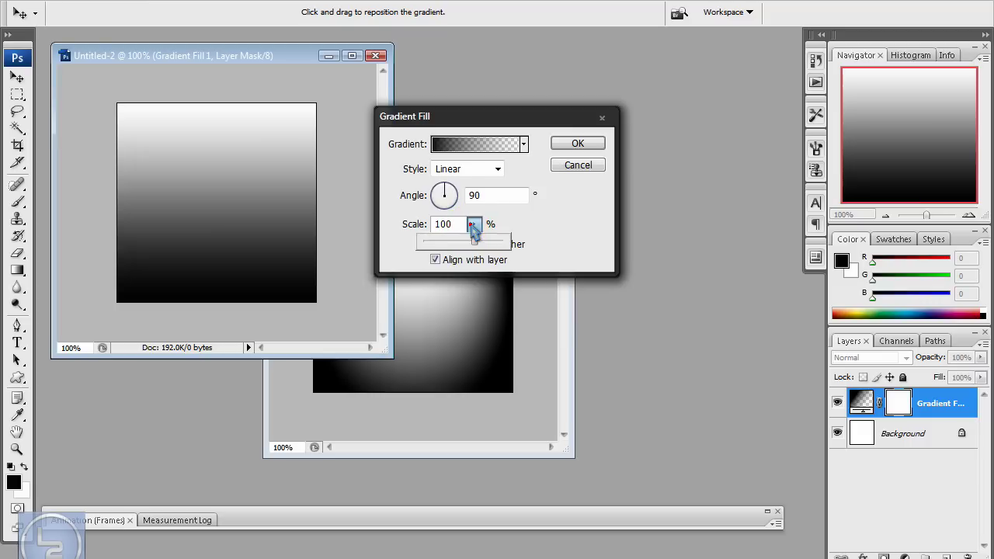
{"action": "left_click_drag", "start_coordinate": [473, 243], "coordinate": [462, 243]}
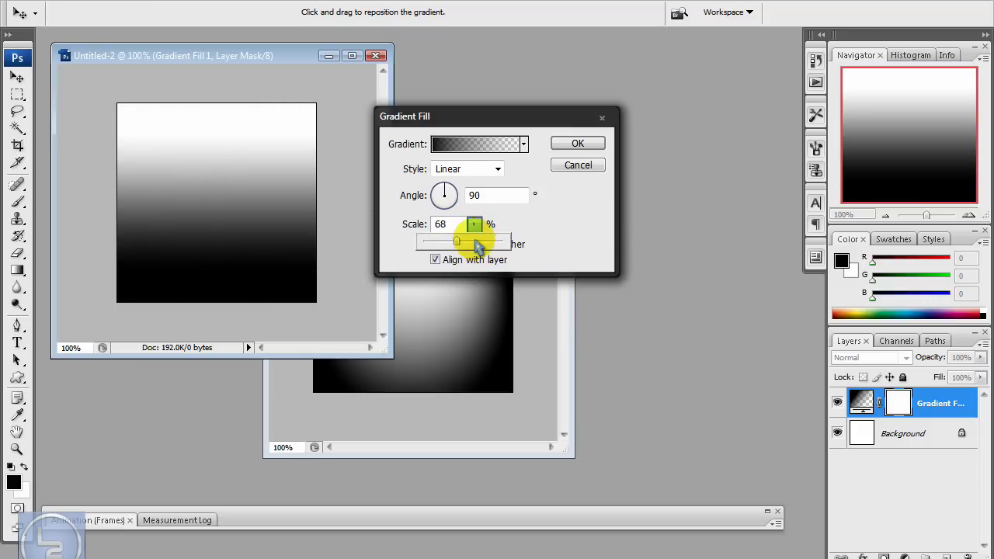
{"action": "mouse_move", "coordinate": [456, 241]}
{"action": "left_mouse_down"}
{"action": "mouse_move", "coordinate": [475, 240]}
{"action": "mouse_move", "coordinate": [461, 244]}
{"action": "left_mouse_up"}
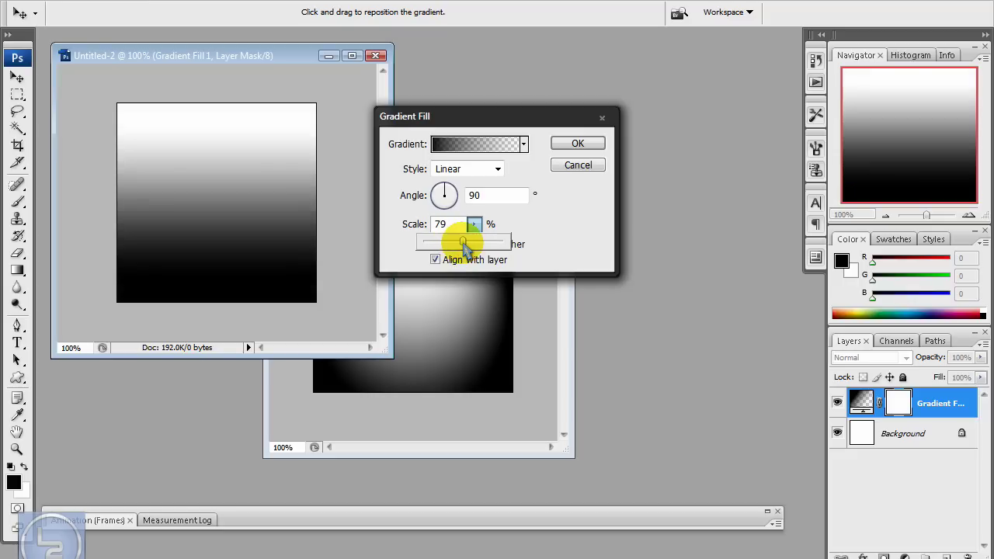
{"action": "left_click", "coordinate": [575, 142]}
Step: Flatten the gradient document into a single Background layer and copy its entire canvas
{"action": "key", "text": "b"}
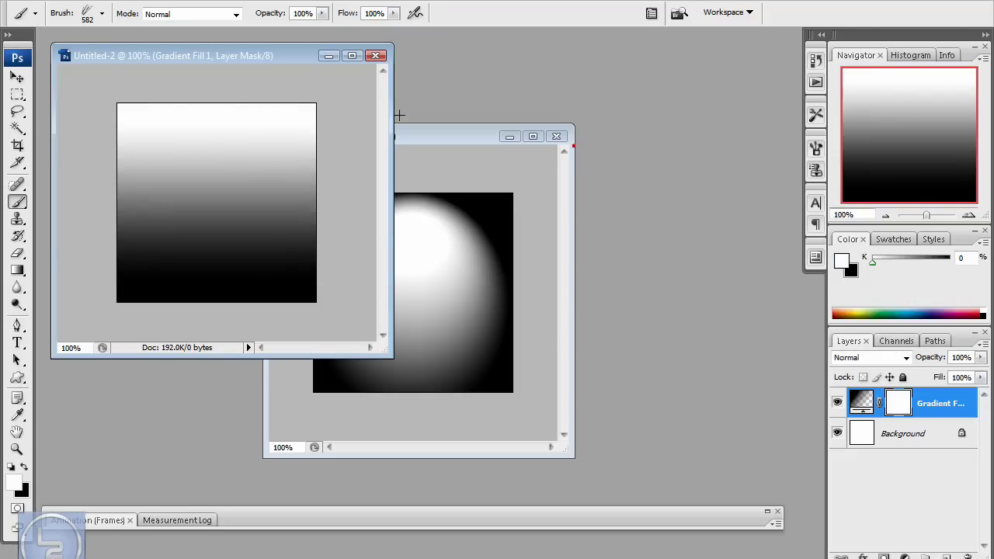
{"action": "key", "text": "x"}
{"action": "left_click_drag", "start_coordinate": [232, 53], "coordinate": [372, 78]}
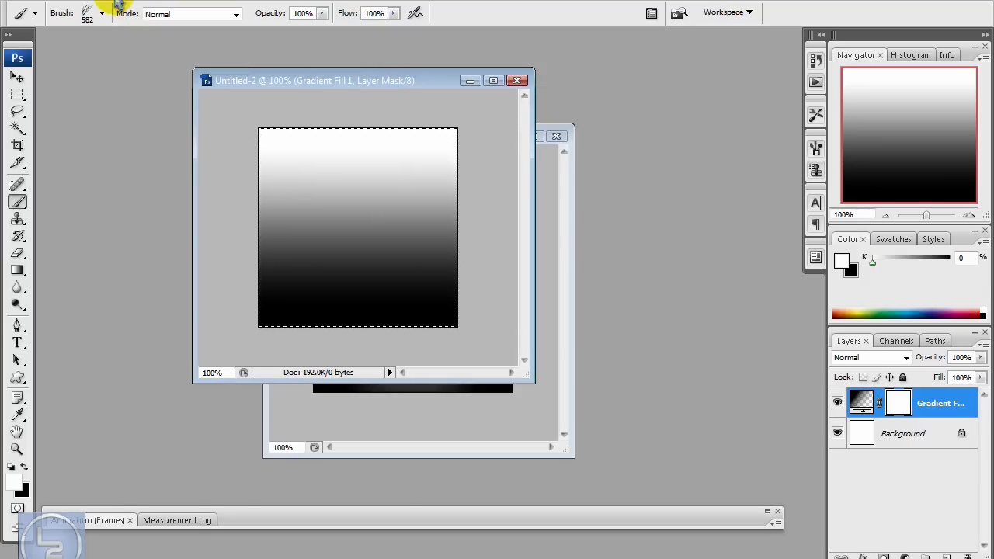
{"action": "left_click", "coordinate": [105, 1]}
{"action": "left_click", "coordinate": [117, 530]}
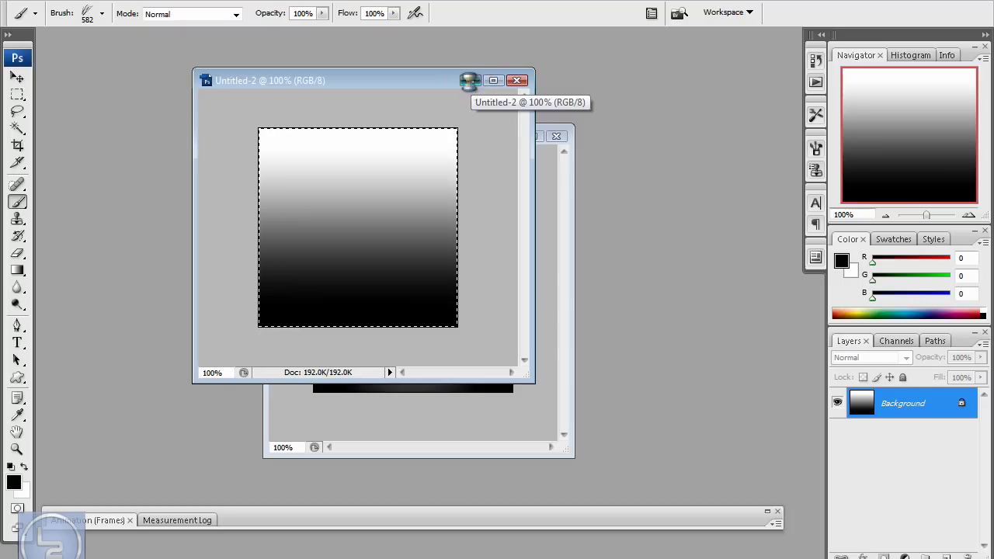
Step: Minimize the gradient document and create another 256 × 256 pixel RGB document with a white background in an enlarged window
{"action": "left_click", "coordinate": [470, 82]}
{"action": "key", "text": "ctrl+n"}
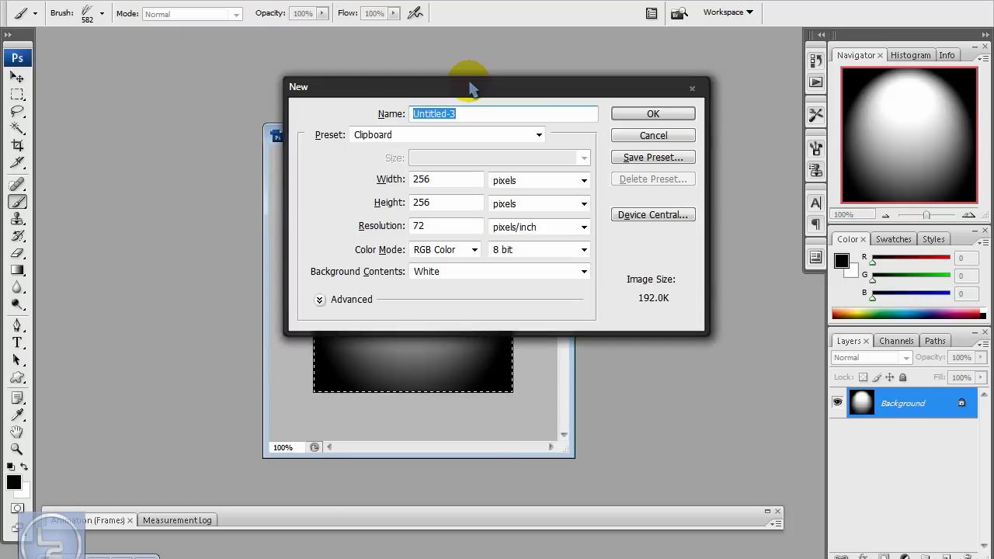
{"action": "key", "text": "Return"}
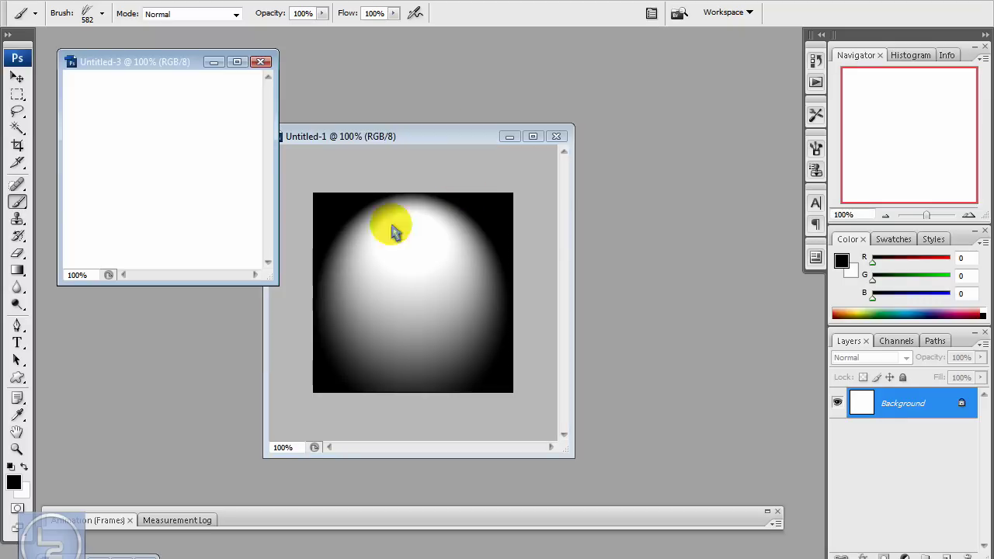
{"action": "left_click_drag", "start_coordinate": [273, 274], "coordinate": [449, 386]}
Step: Add an Alpha 1 channel containing the copied gradient and show the RGB channels together with it
{"action": "left_click", "coordinate": [895, 343]}
{"action": "left_click", "coordinate": [946, 556]}
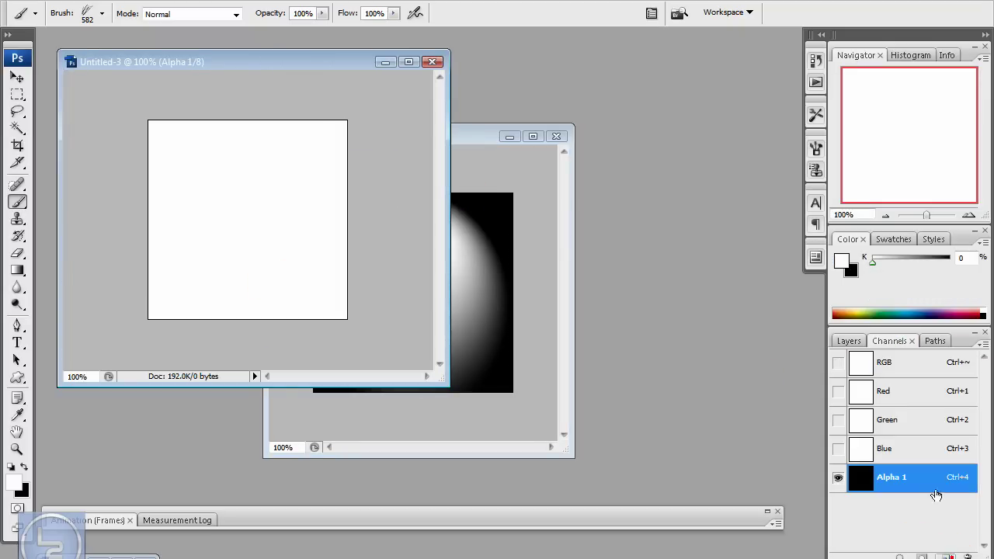
{"action": "left_click", "coordinate": [838, 363]}
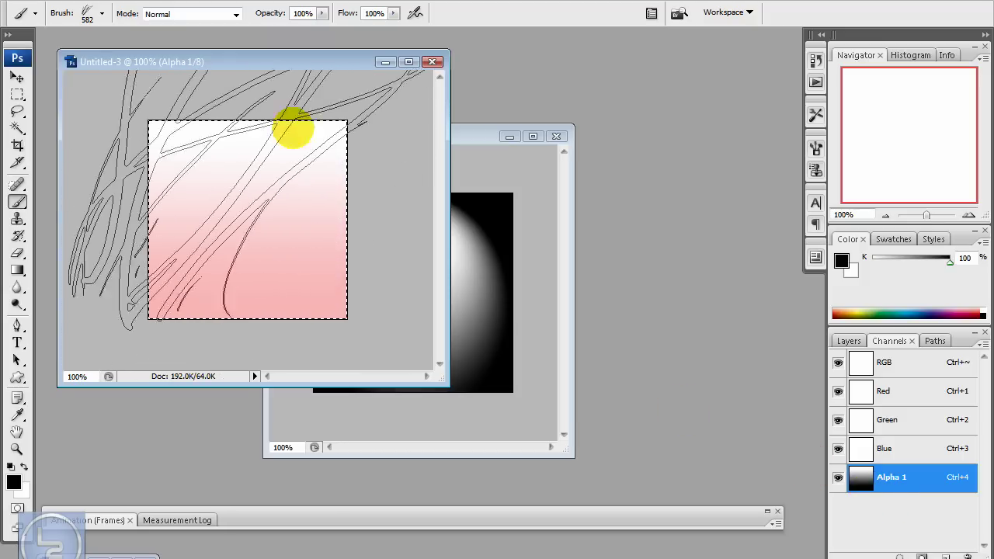
{"action": "left_click_drag", "start_coordinate": [256, 67], "coordinate": [494, 130]}
Step: Save the document as another fade test in Targa format with alpha channels at 32 bits/pixel
{"action": "key", "text": "ctrl+shift+s"}
{"action": "left_click", "coordinate": [496, 362]}
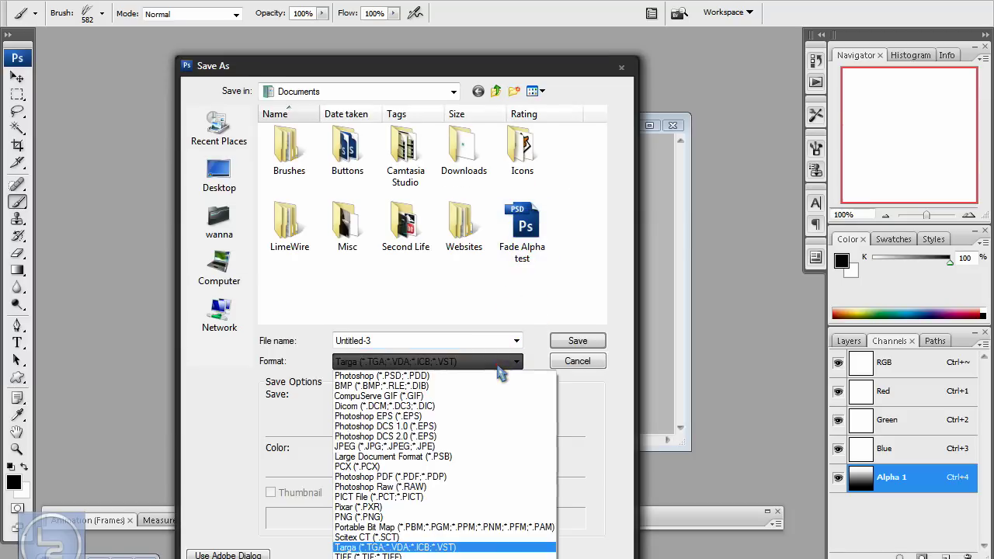
{"action": "left_click", "coordinate": [428, 547]}
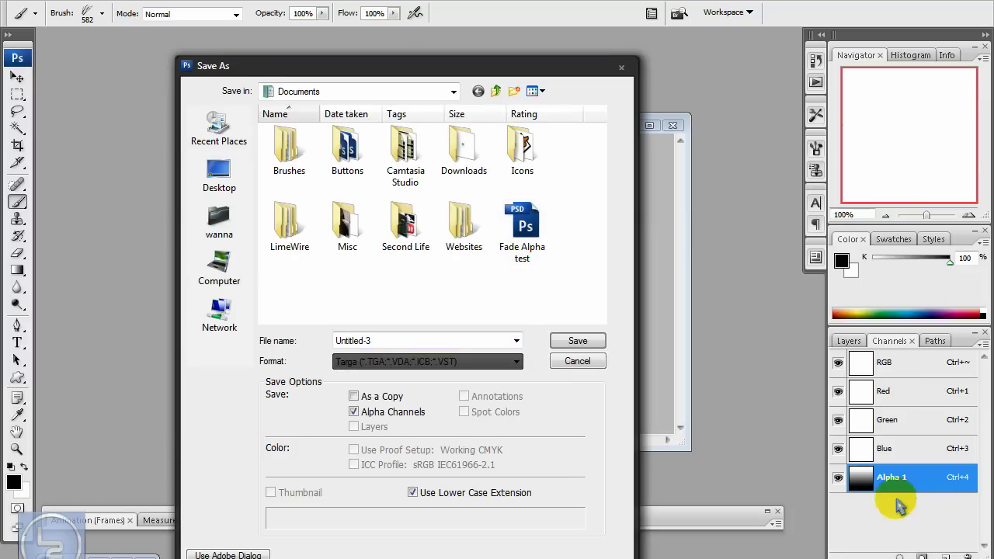
{"action": "left_click_drag", "start_coordinate": [500, 52], "coordinate": [553, 56]}
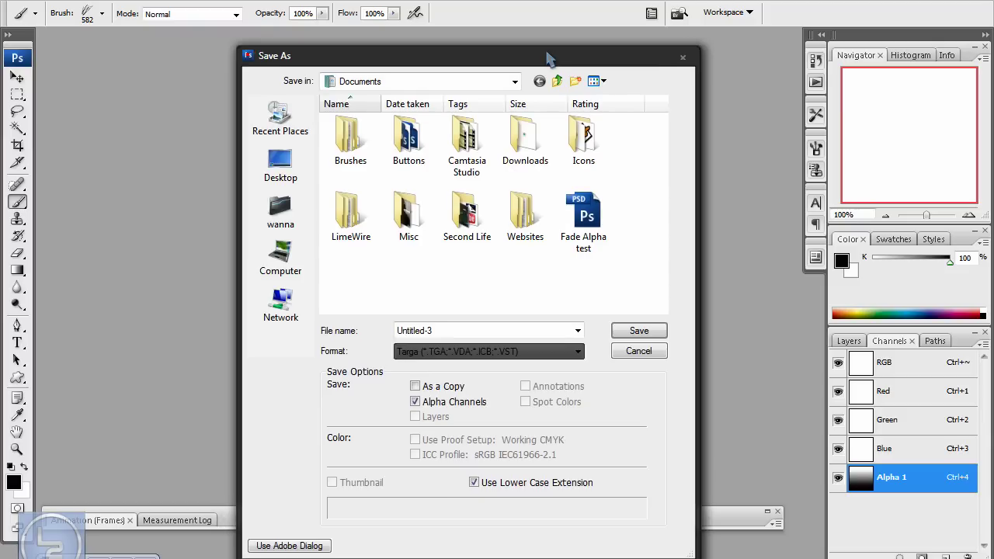
{"action": "double_click", "coordinate": [478, 331]}
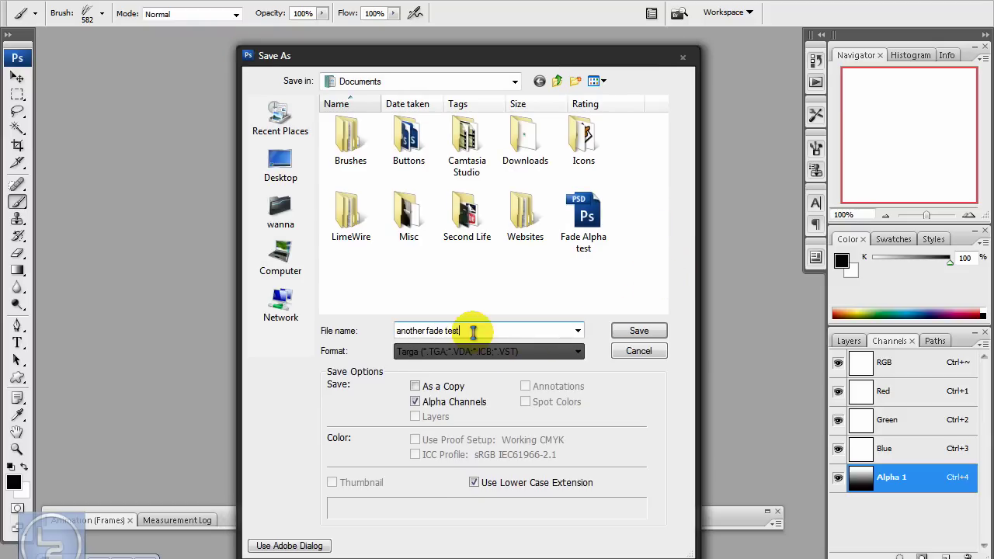
{"action": "left_click", "coordinate": [617, 331]}
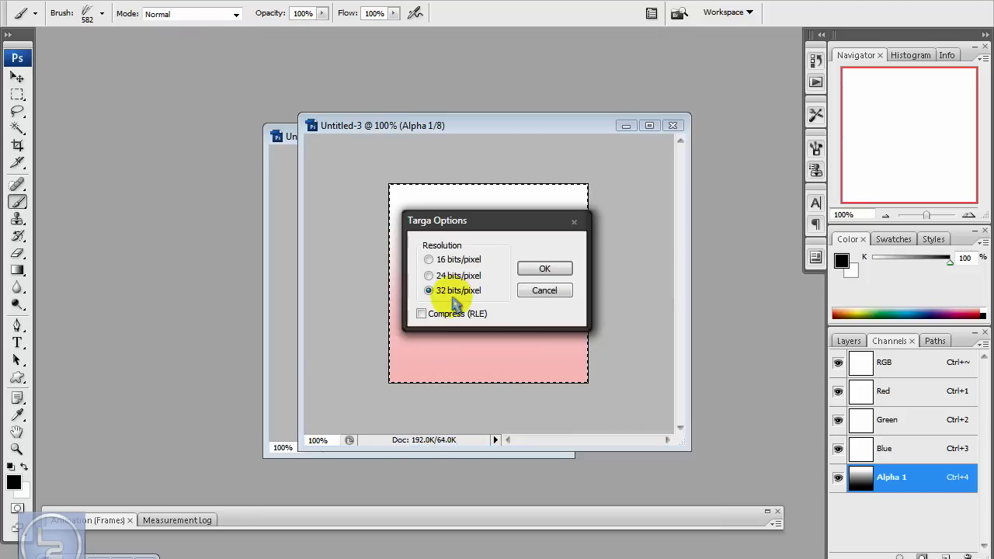
{"action": "left_click", "coordinate": [543, 269]}
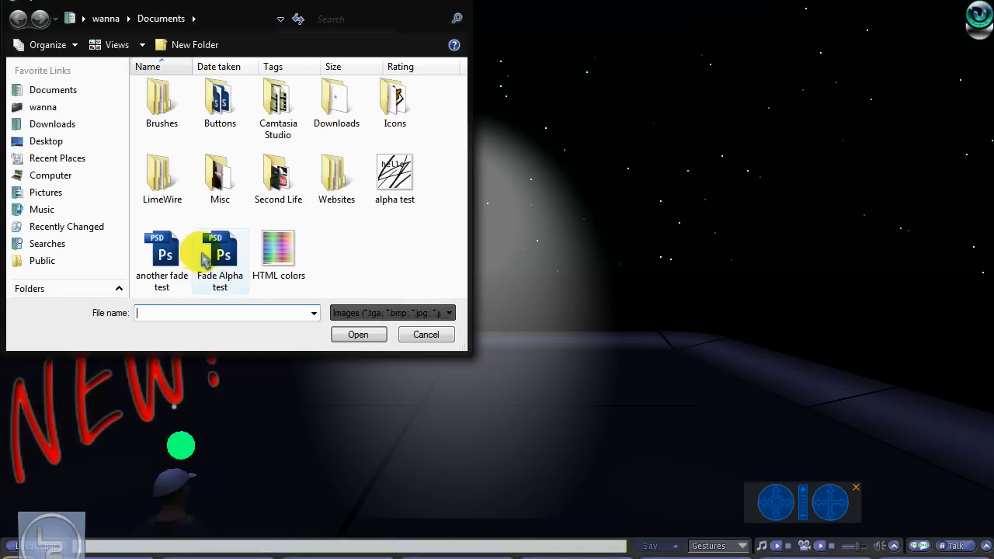
Step: Switch to Second Life, preview another fade test.tga in the image upload window and cancel the upload
{"action": "left_click", "coordinate": [177, 256]}
{"action": "double_click", "coordinate": [177, 256]}
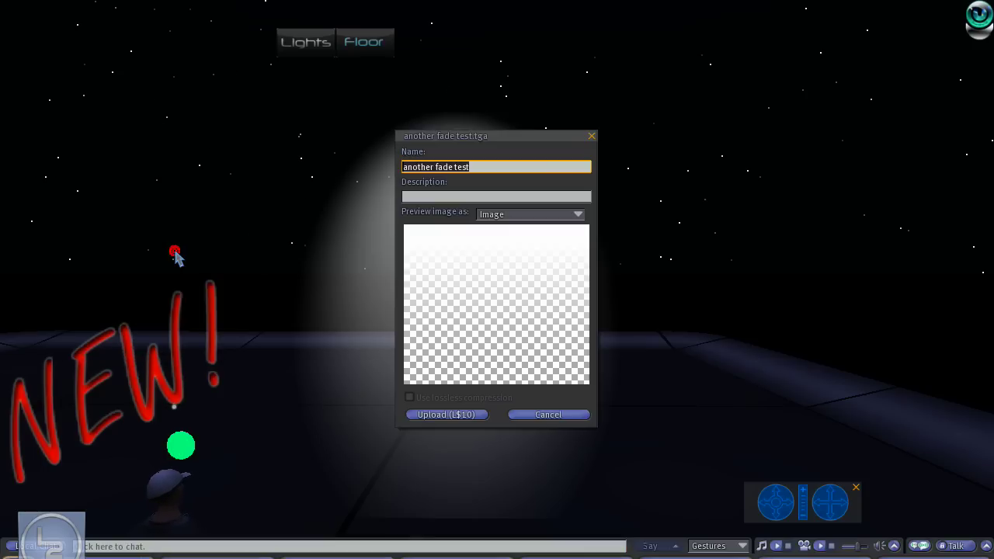
{"action": "left_click", "coordinate": [483, 314]}
{"action": "left_click", "coordinate": [546, 416]}
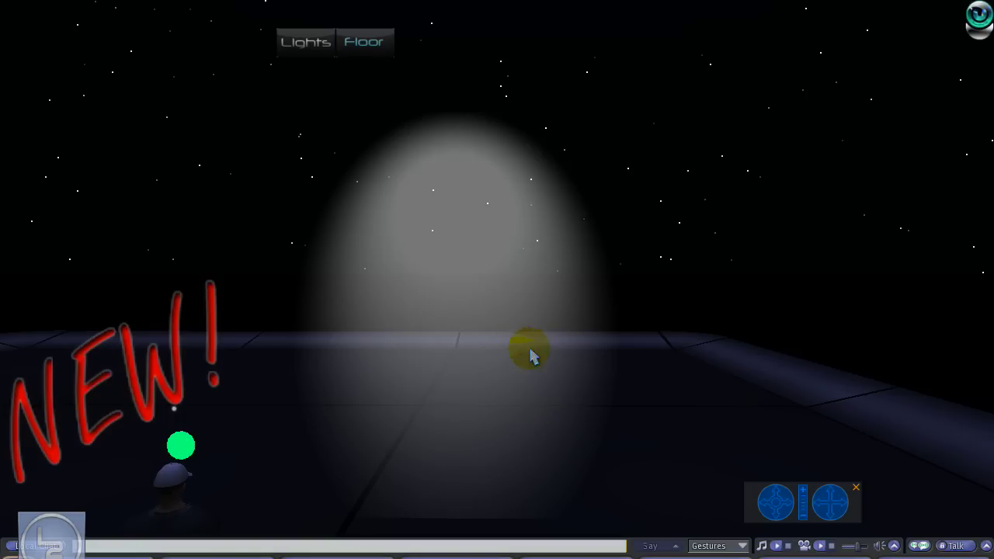
Step: Orbit the camera and turn the avatar to examine the transparent spotlight and NEW! textures in the scene
{"action": "left_click", "coordinate": [170, 389], "text": "alt"}
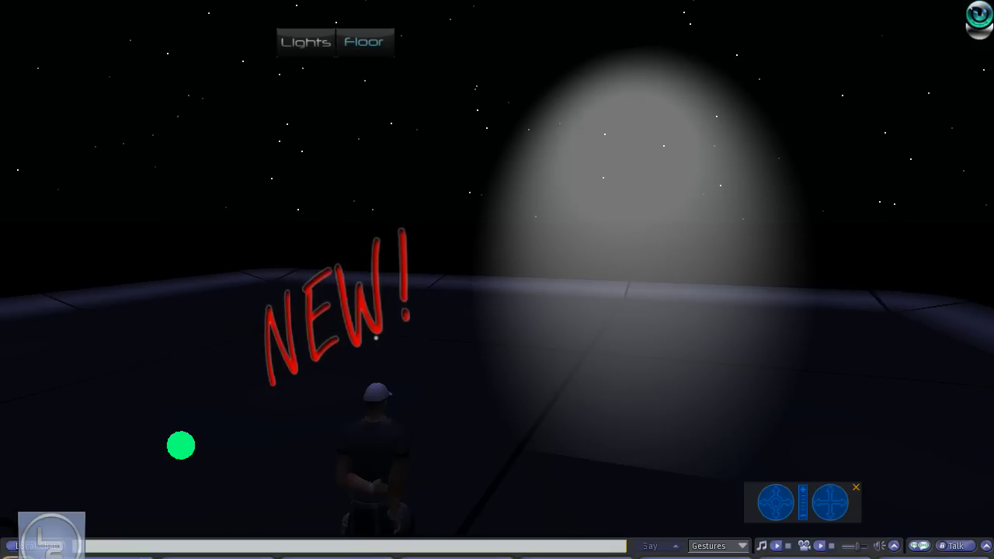
{"action": "left_click", "coordinate": [358, 296], "text": "alt"}
{"action": "left_click_drag", "start_coordinate": [346, 297], "coordinate": [347, 318]}
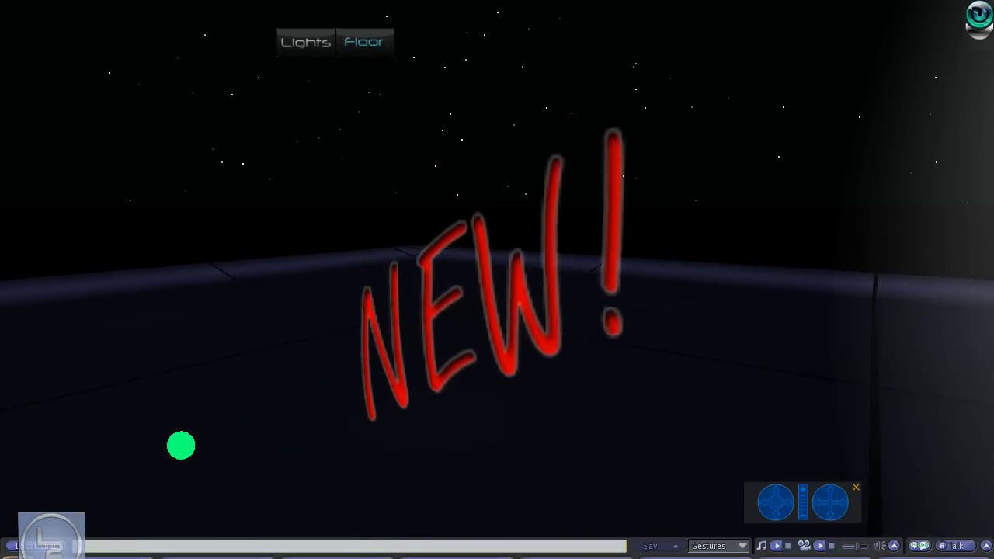
{"action": "key", "text": "Right"}
{"action": "key", "text": "Right"}
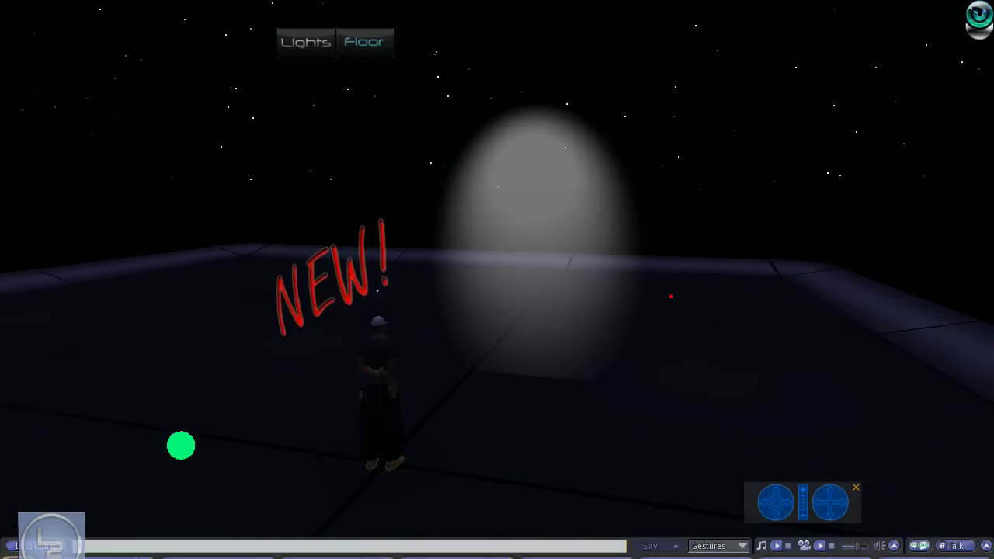
{"action": "key", "text": "Right"}
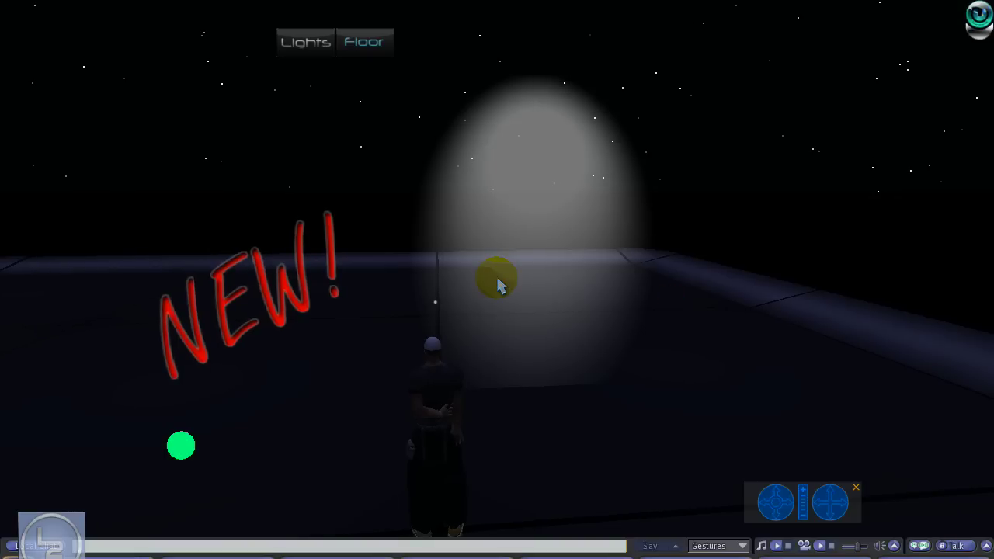